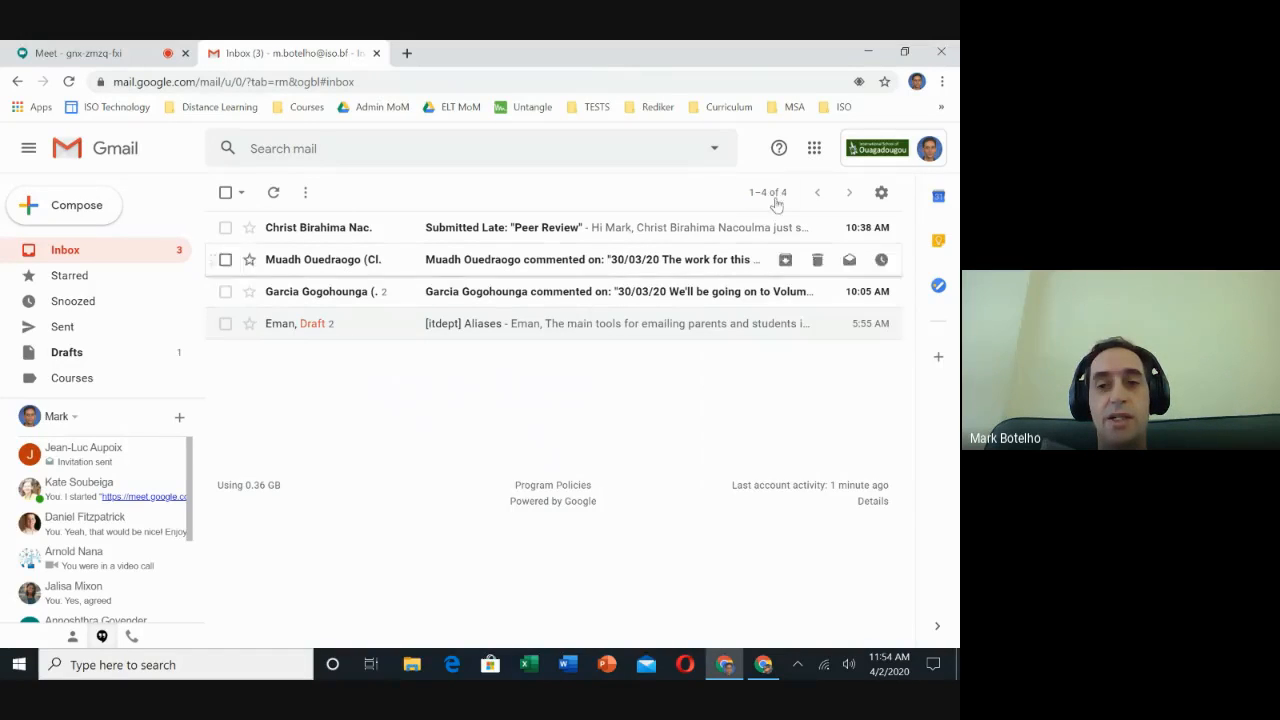
- Open Gmail's Google apps launcher and scroll through it to locate Groups
{"action": "left_click", "coordinate": [816, 149]}
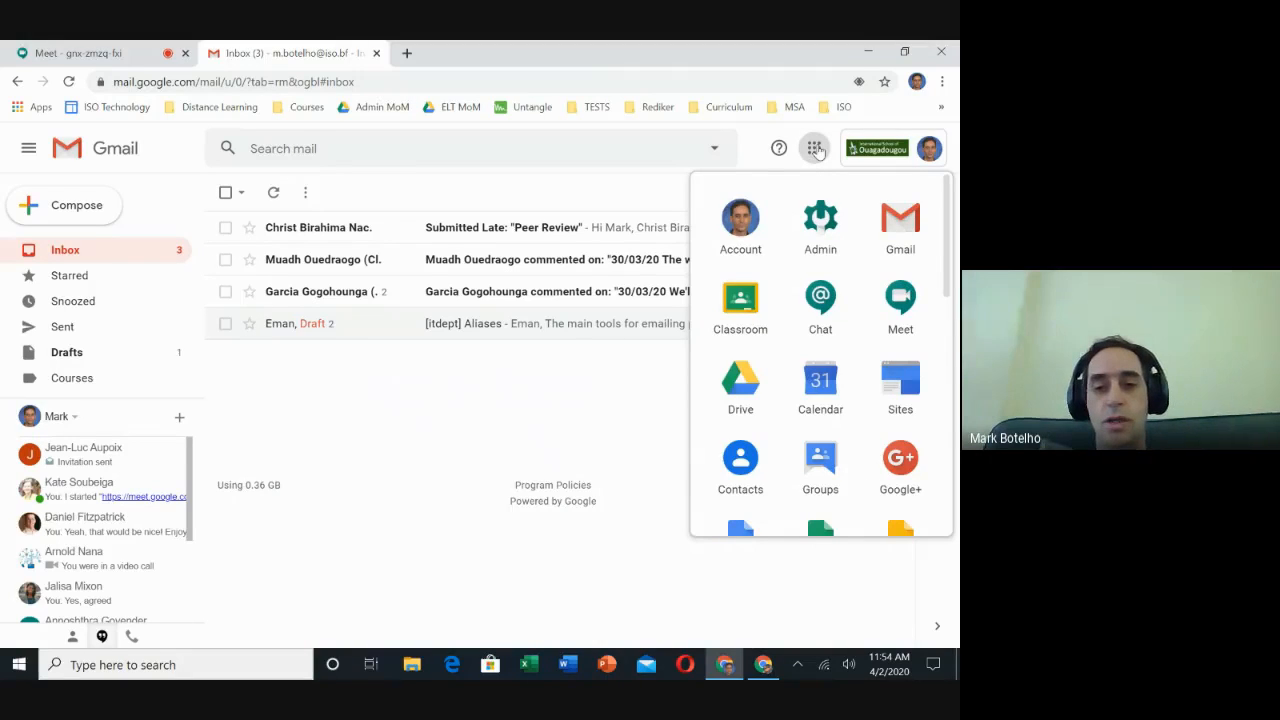
{"action": "scroll", "coordinate": [848, 325], "scroll_direction": "down", "scroll_amount": 1}
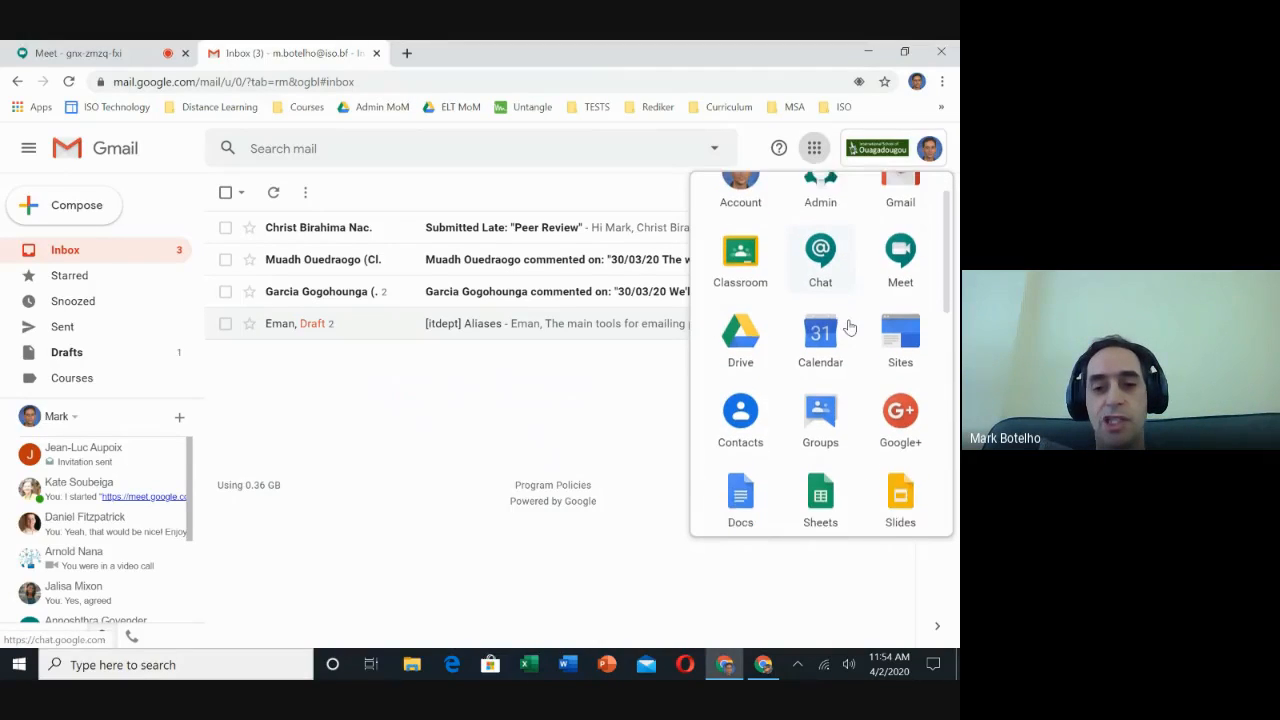
{"action": "scroll", "coordinate": [848, 325], "scroll_direction": "down", "scroll_amount": 1}
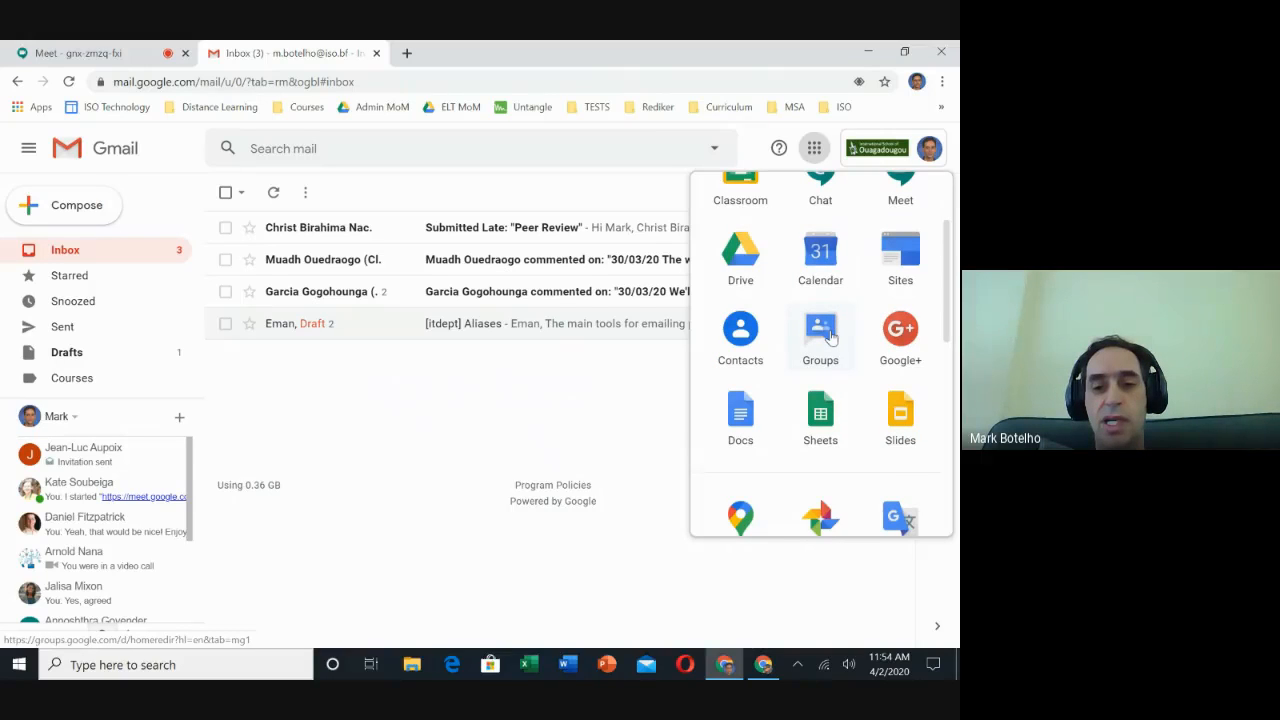
{"action": "scroll", "coordinate": [830, 338], "scroll_direction": "down", "scroll_amount": 5}
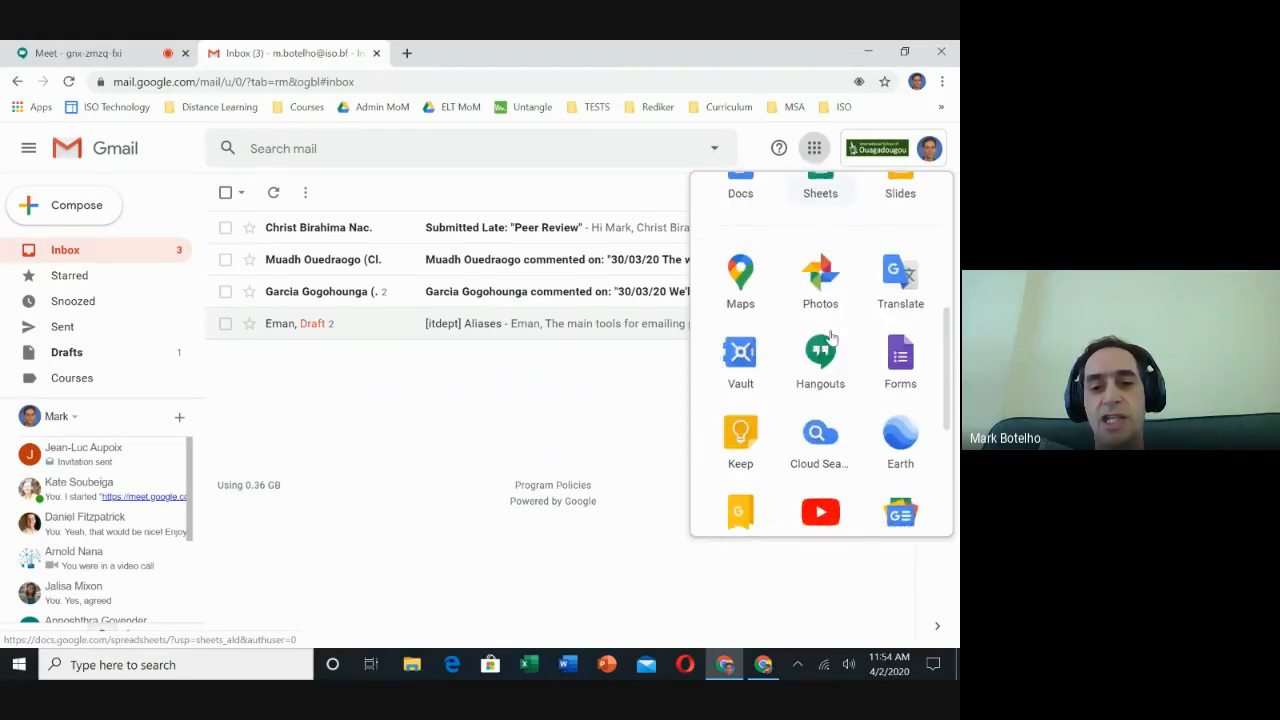
{"action": "scroll", "coordinate": [830, 338], "scroll_direction": "down", "scroll_amount": 3}
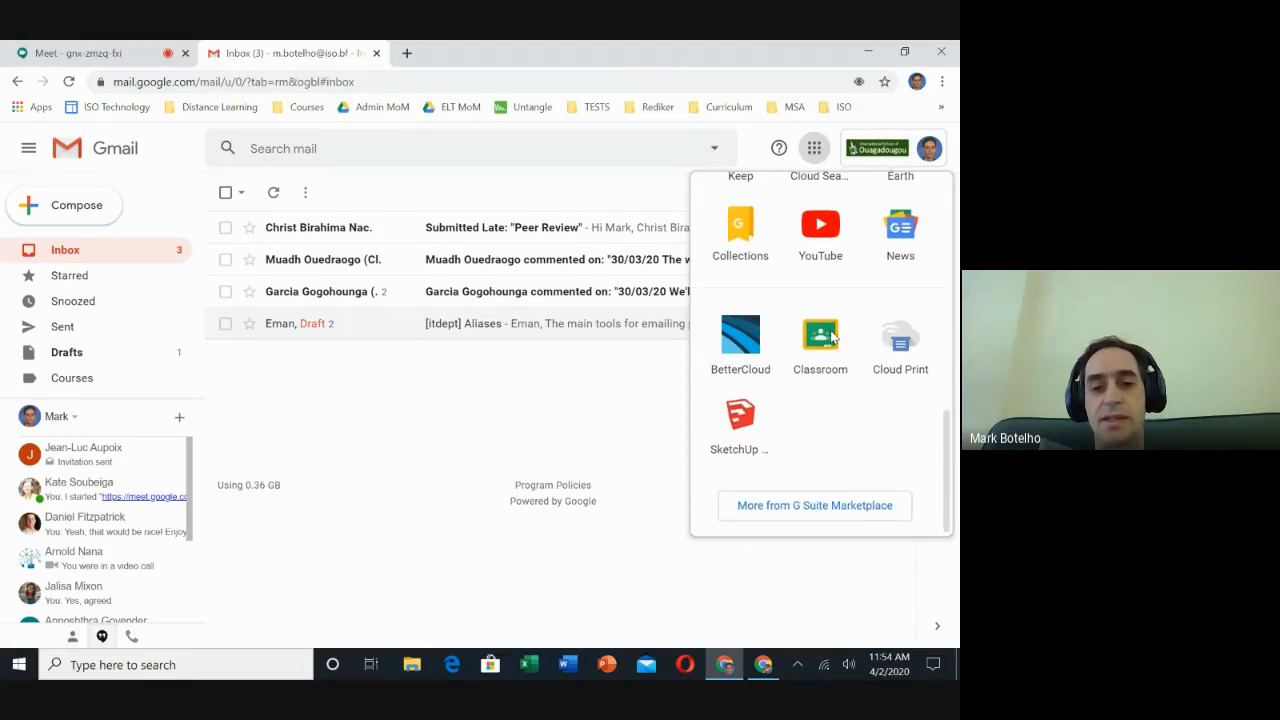
{"action": "scroll", "coordinate": [830, 338], "scroll_direction": "up", "scroll_amount": 6}
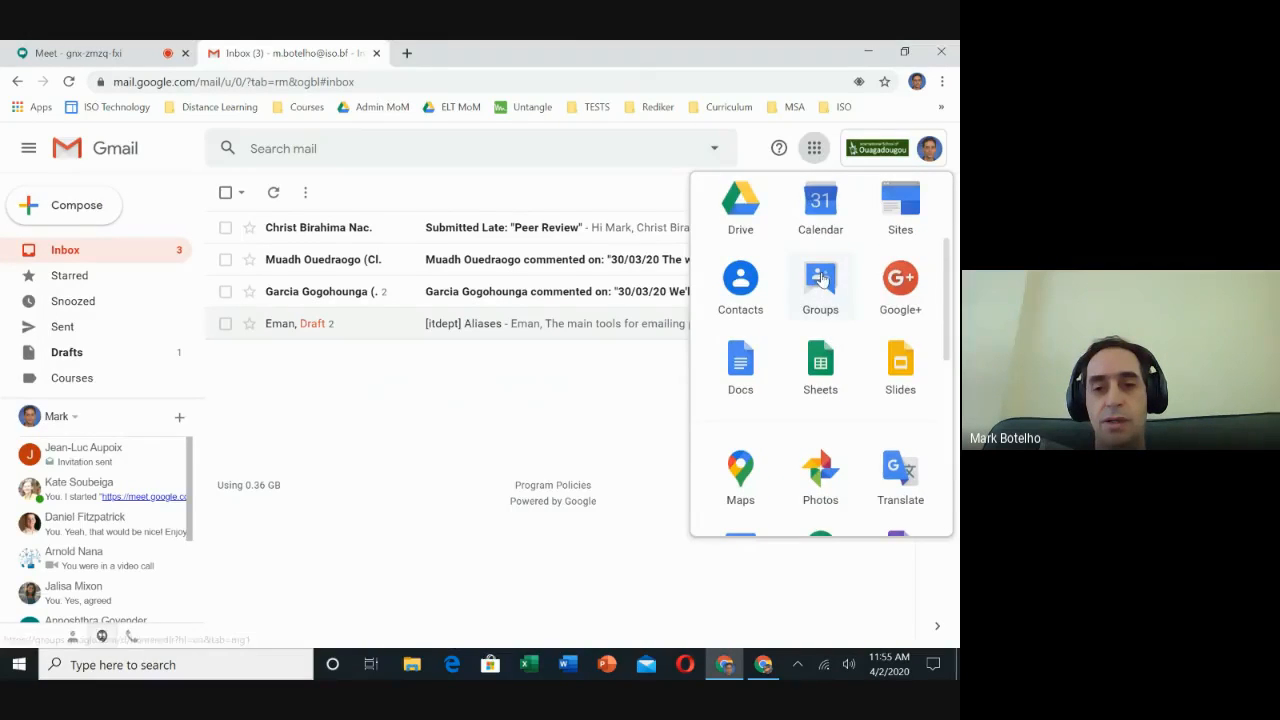
- Open Google Groups, go to My groups, and start creating a new group
{"action": "left_click", "coordinate": [824, 279]}
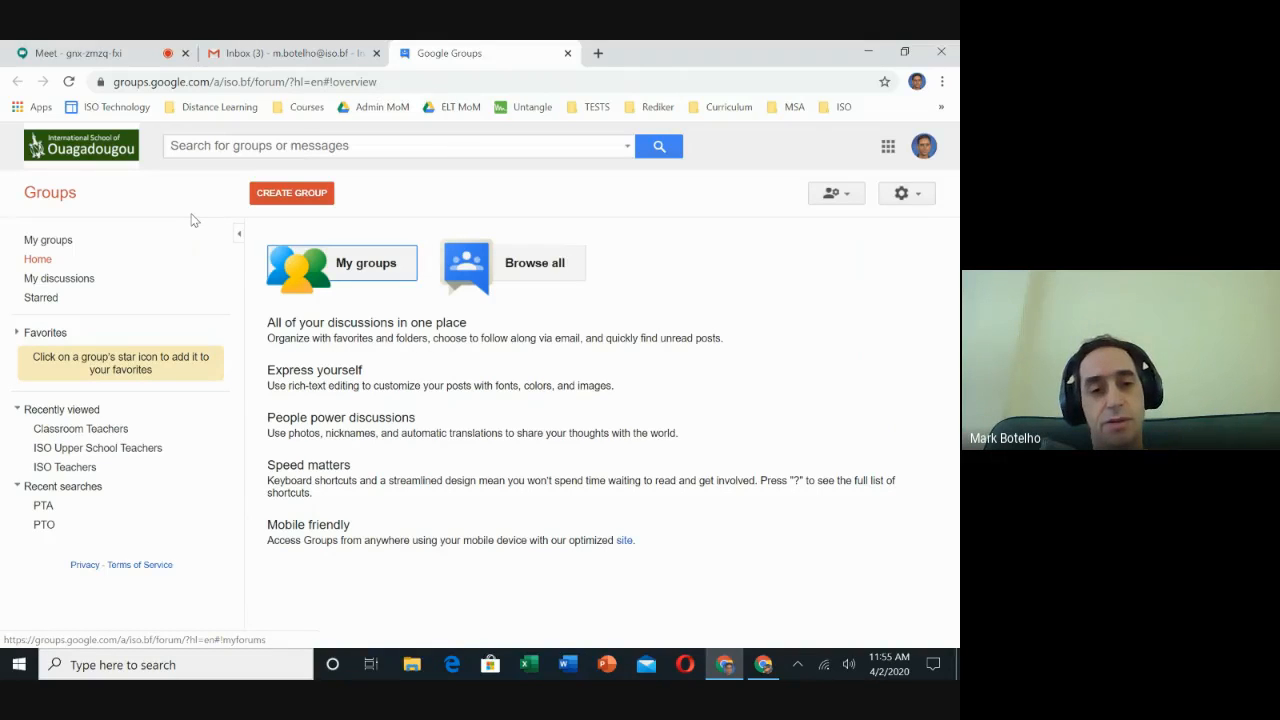
{"action": "left_click", "coordinate": [61, 247]}
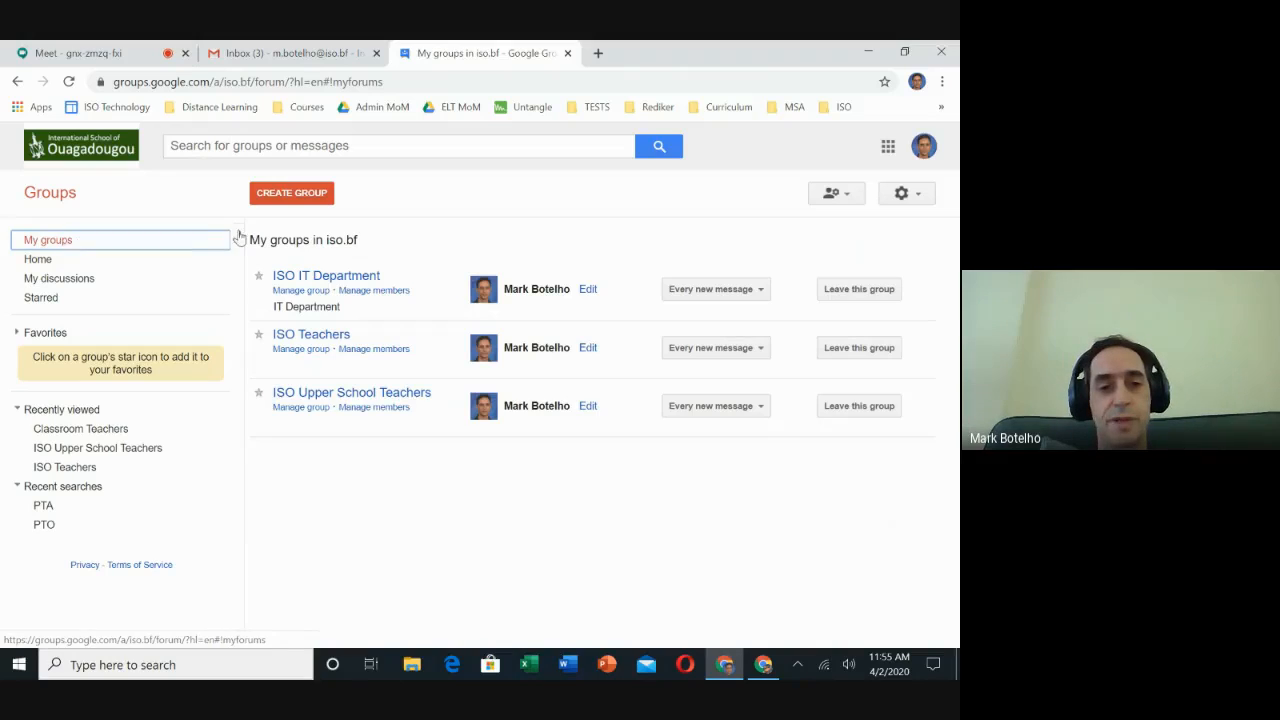
{"action": "left_click", "coordinate": [292, 195]}
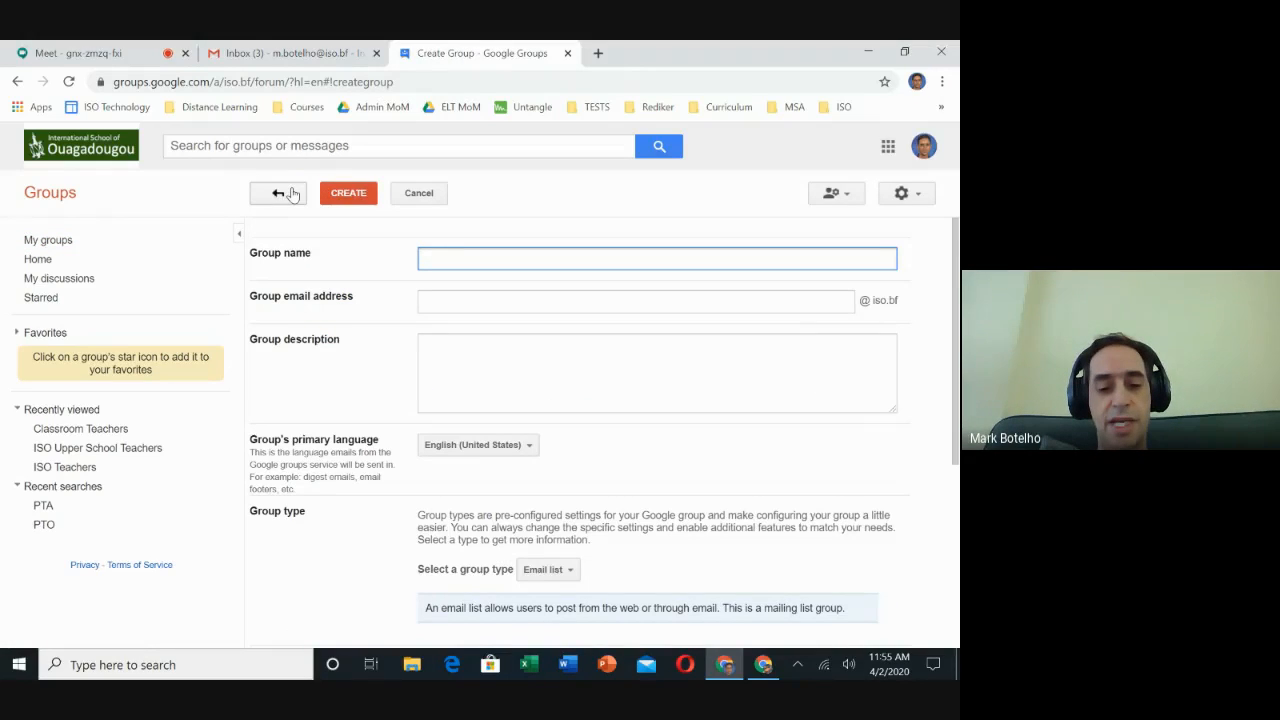
- Enter 'Group 8 Students' as the group name, briefly trying 2025 before restoring 8
{"action": "type", "text": "Group"}
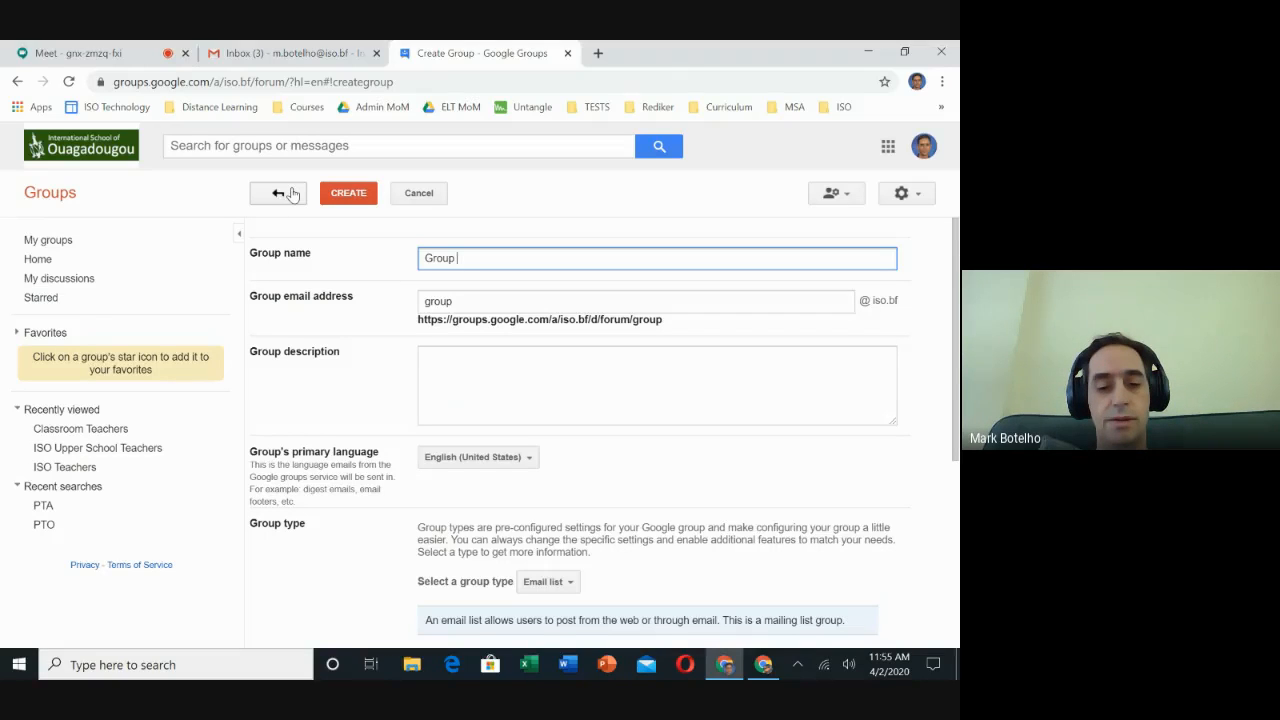
{"action": "type", "text": " 8 "}
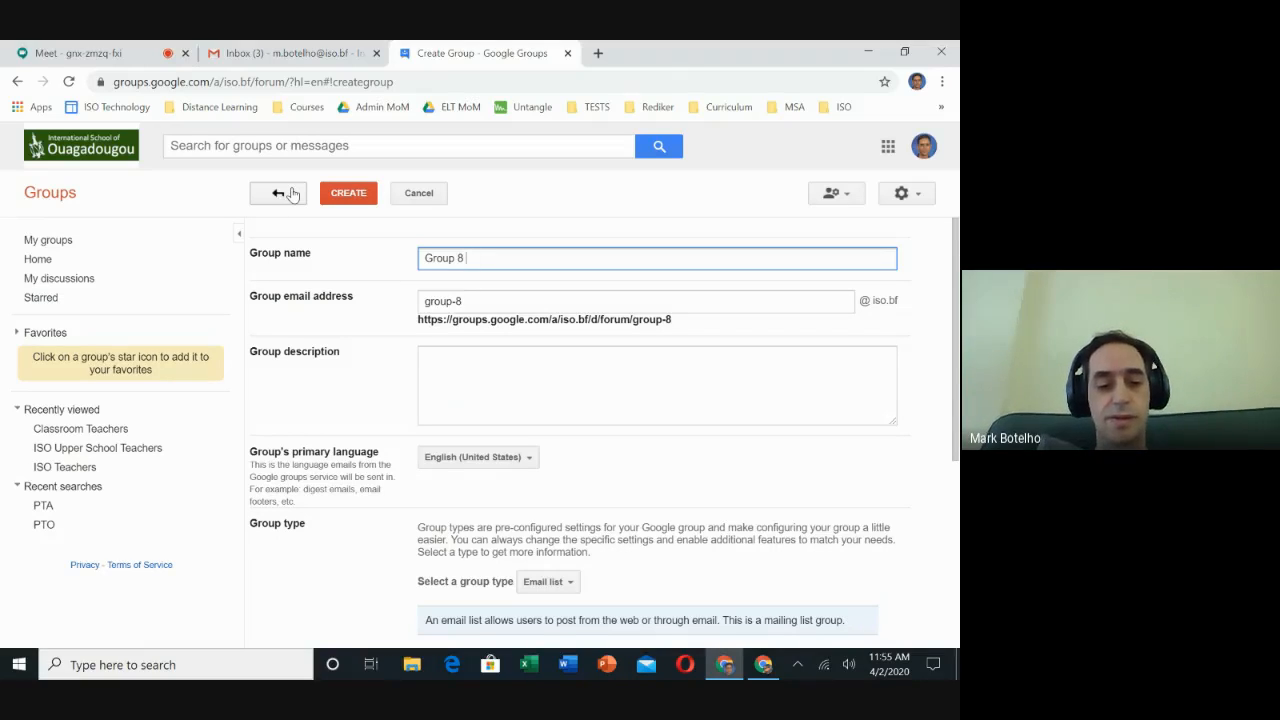
{"action": "type", "text": "Students"}
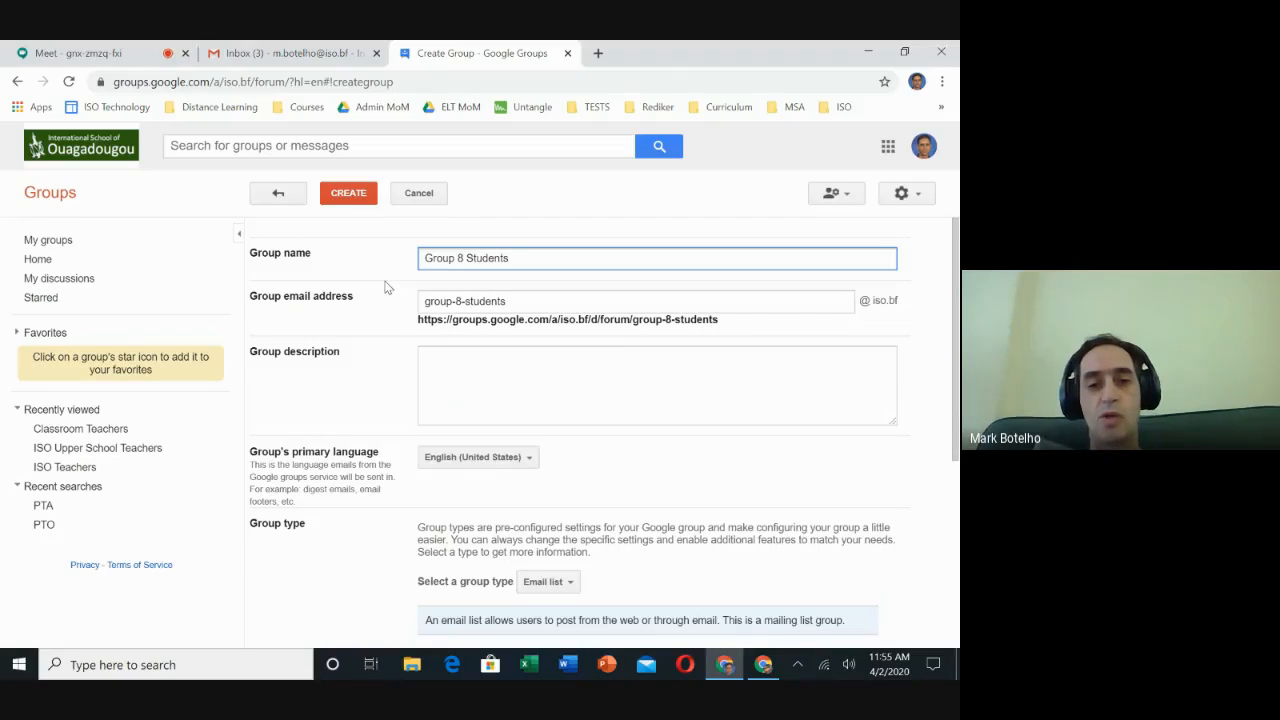
{"action": "left_click", "coordinate": [463, 259]}
{"action": "key", "text": "BackSpace"}
{"action": "type", "text": "20"}
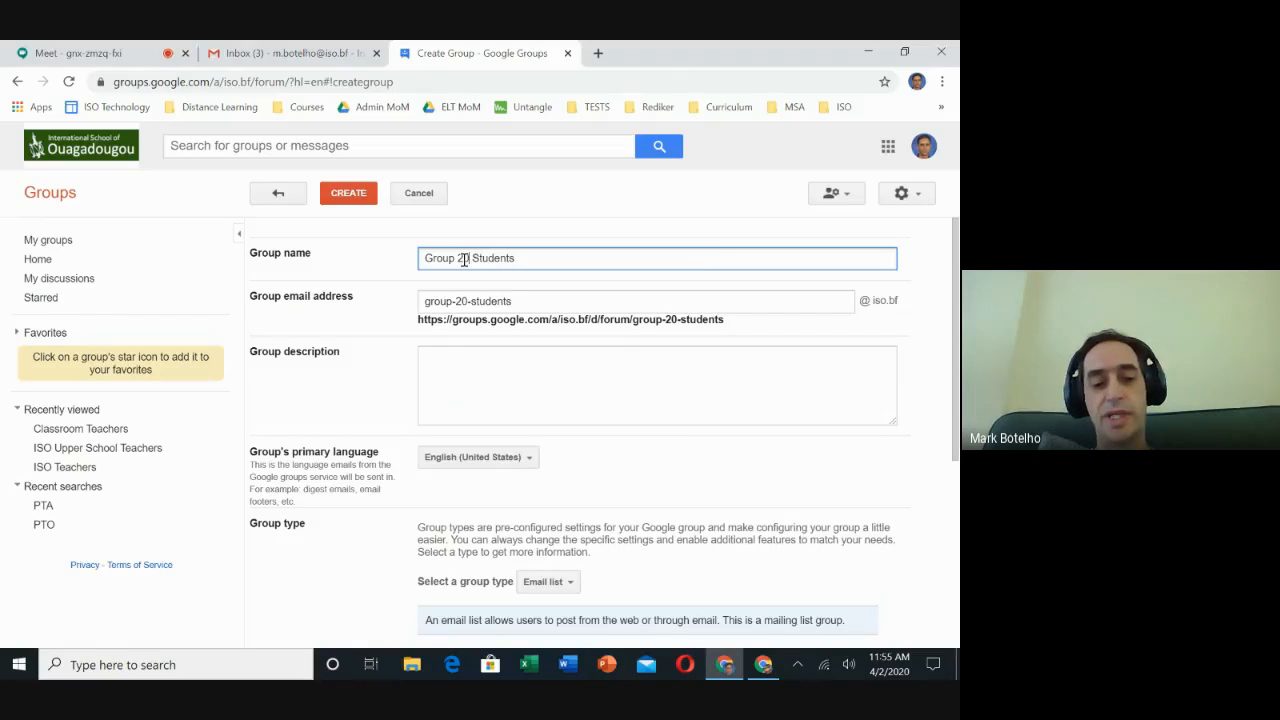
{"action": "type", "text": "25"}
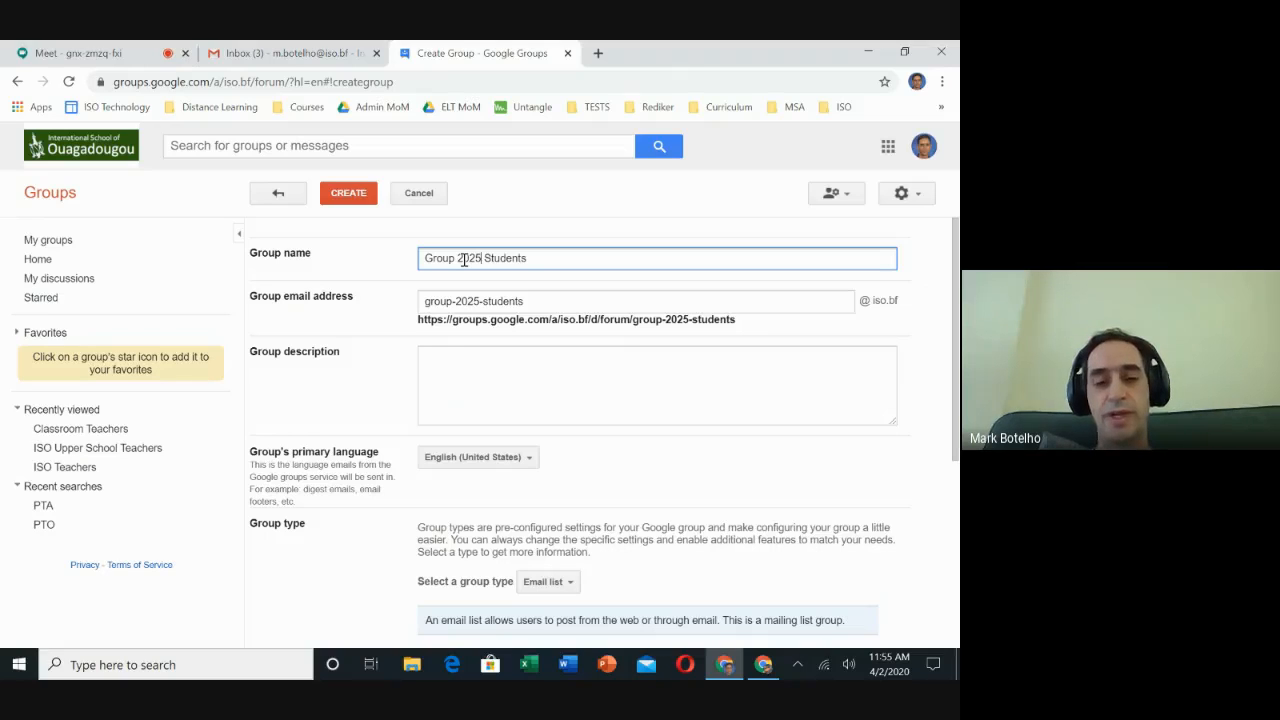
{"action": "key", "text": "BackSpace"}
{"action": "key", "text": "BackSpace"}
{"action": "key", "text": "BackSpace"}
{"action": "key", "text": "BackSpace"}
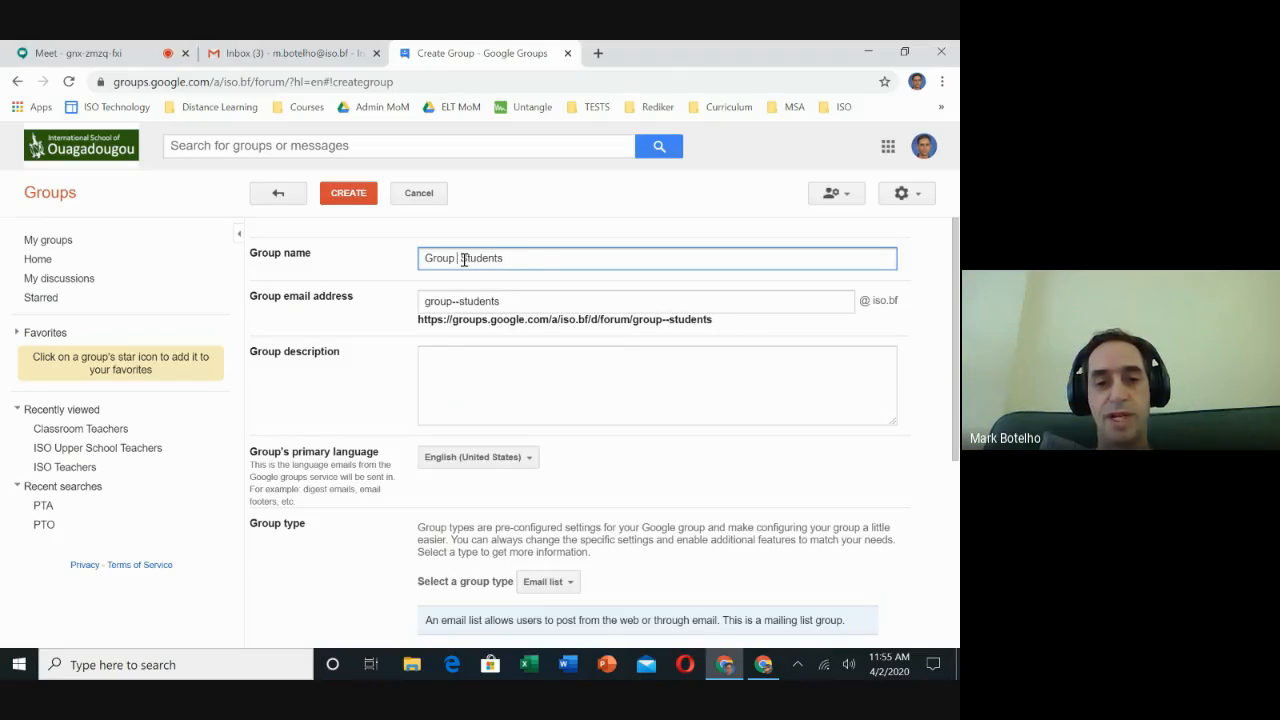
{"action": "type", "text": "8"}
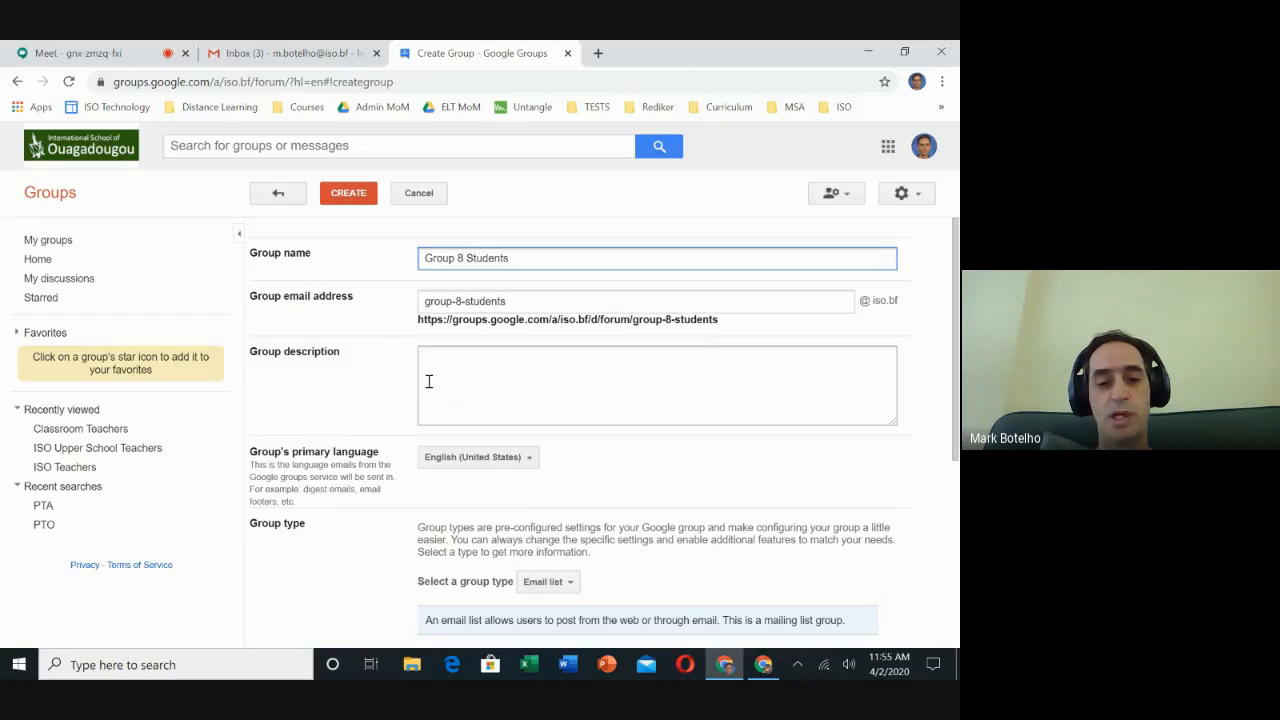
- Keep Email list as the group type and create the group
{"action": "scroll", "coordinate": [428, 381], "scroll_direction": "down", "scroll_amount": 2}
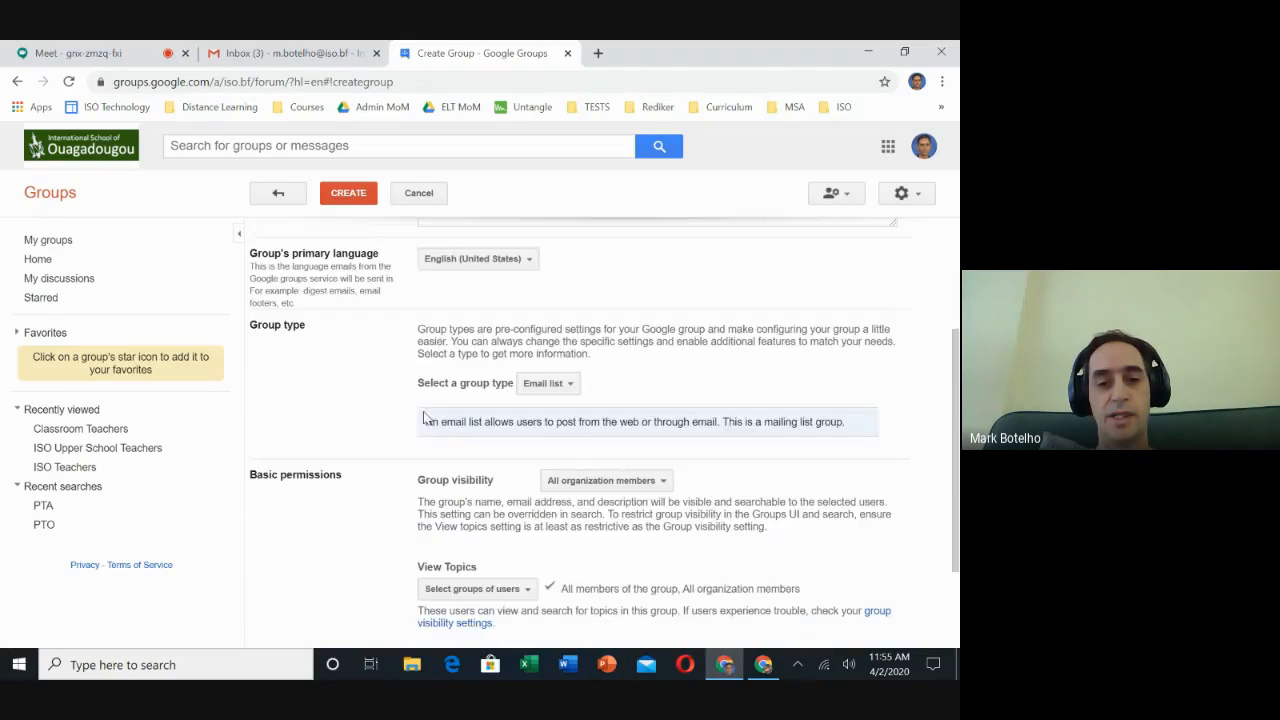
{"action": "left_click", "coordinate": [570, 387]}
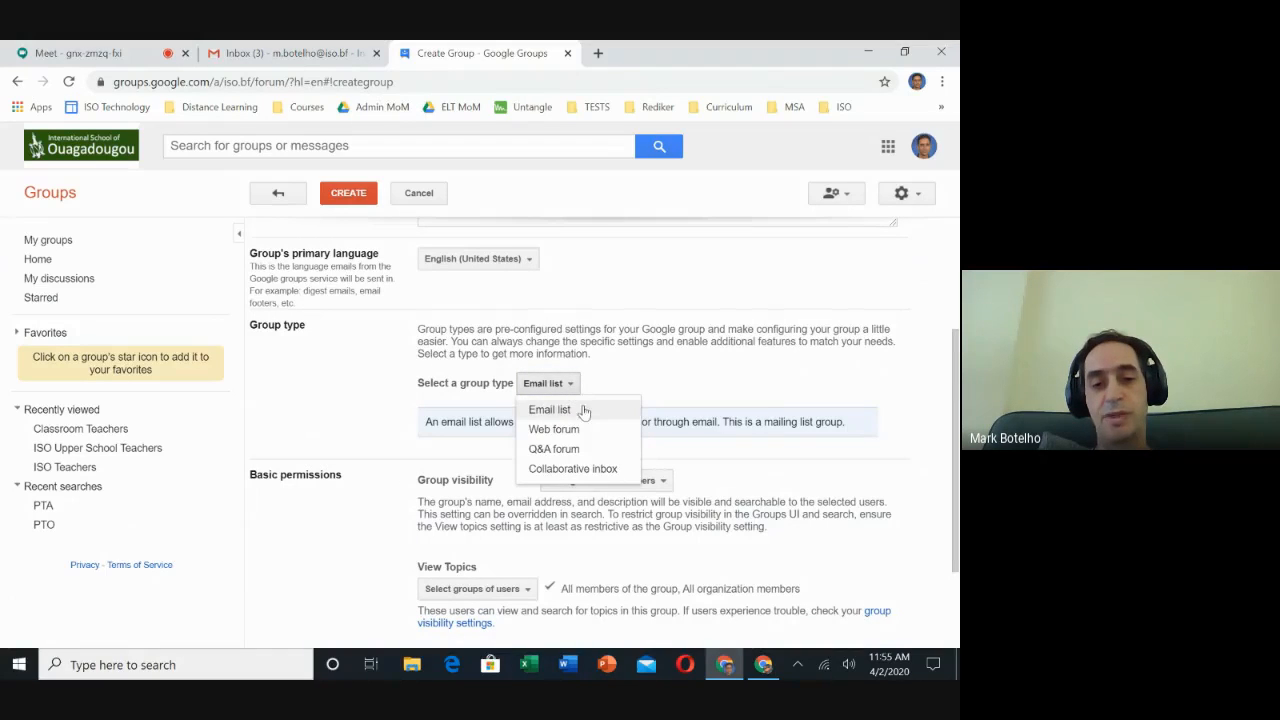
{"action": "left_click", "coordinate": [613, 384]}
{"action": "scroll", "coordinate": [613, 384], "scroll_direction": "down", "scroll_amount": 2}
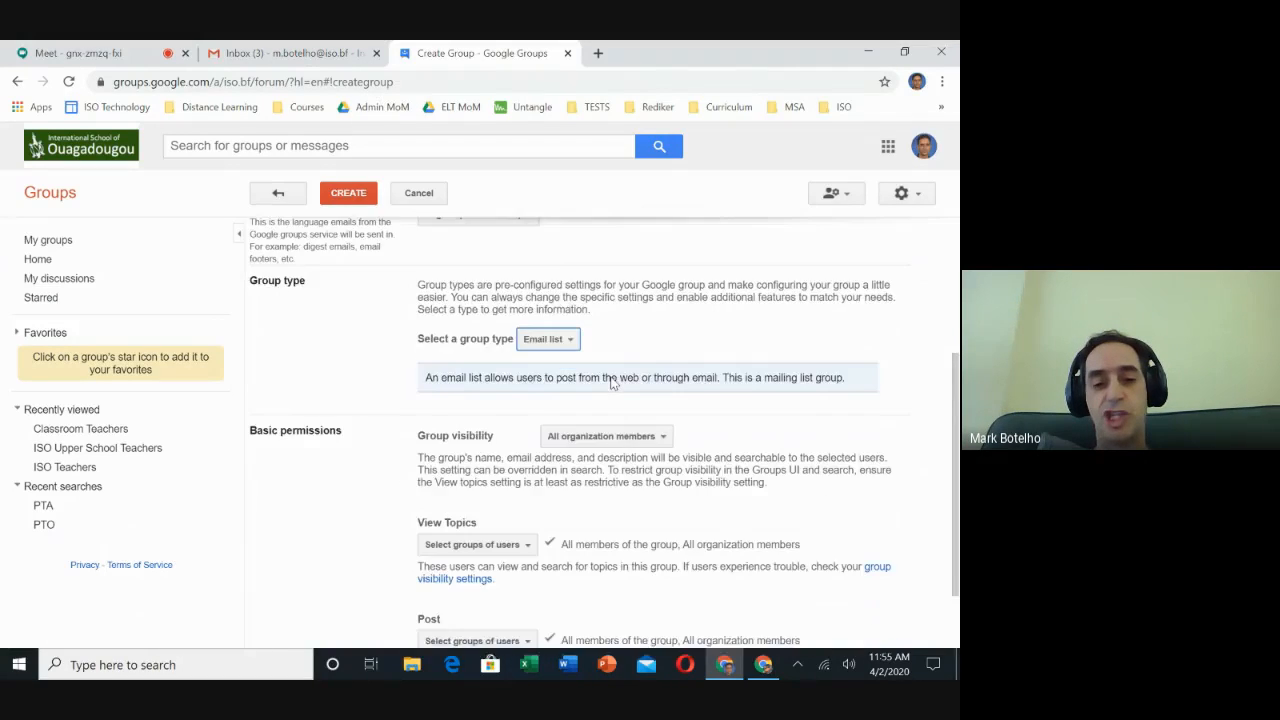
{"action": "scroll", "coordinate": [613, 378], "scroll_direction": "up", "scroll_amount": 4}
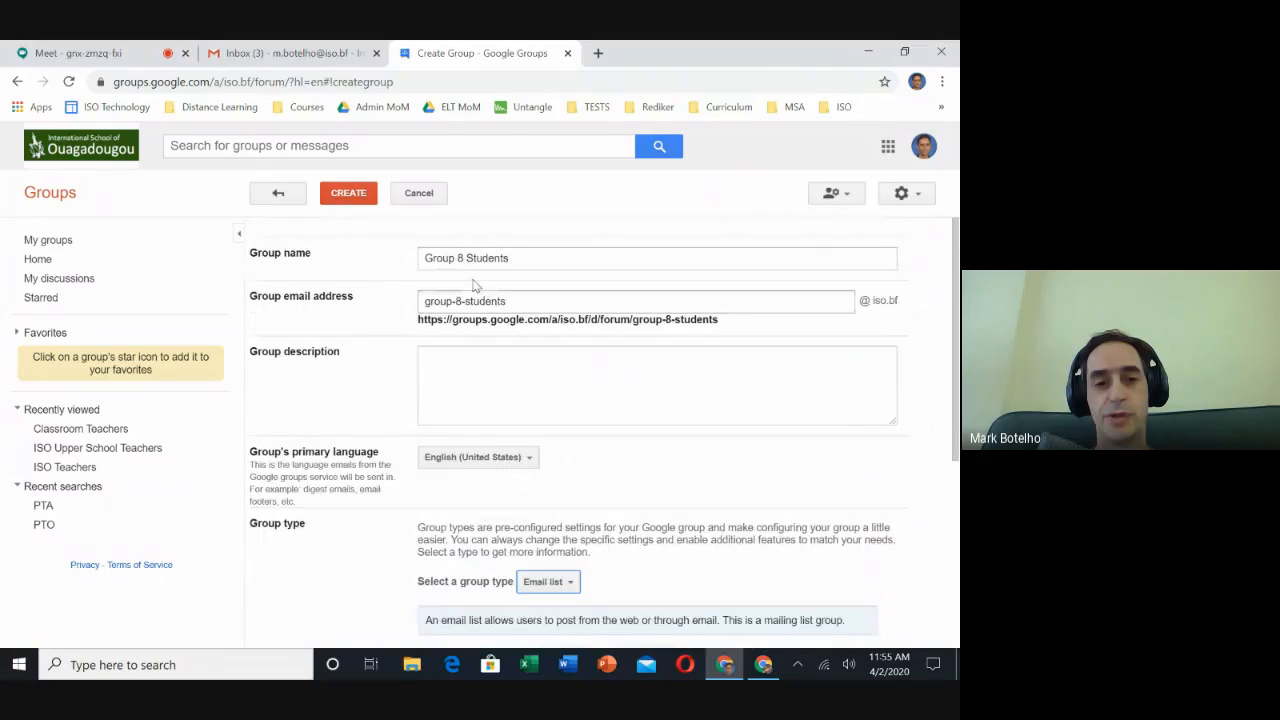
{"action": "left_click", "coordinate": [342, 192]}
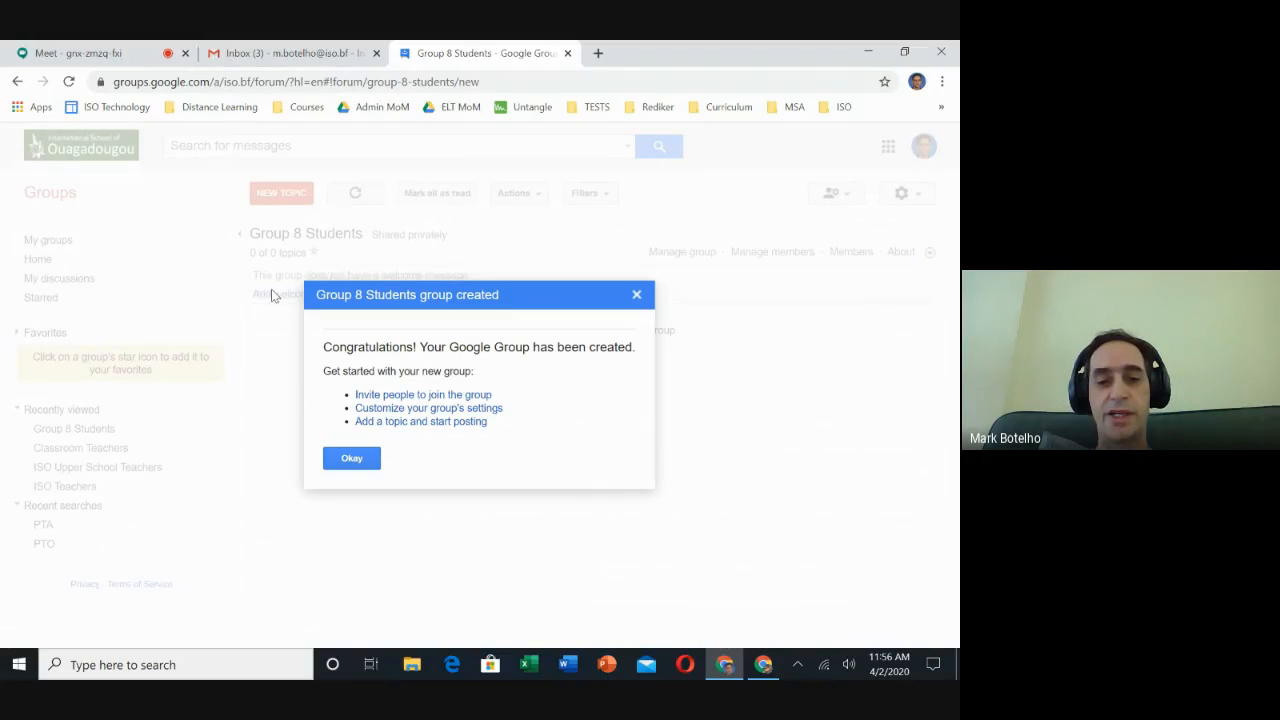
- Dismiss the confirmation and reach Invite members through Group 8 Students' member management
{"action": "left_click", "coordinate": [364, 462]}
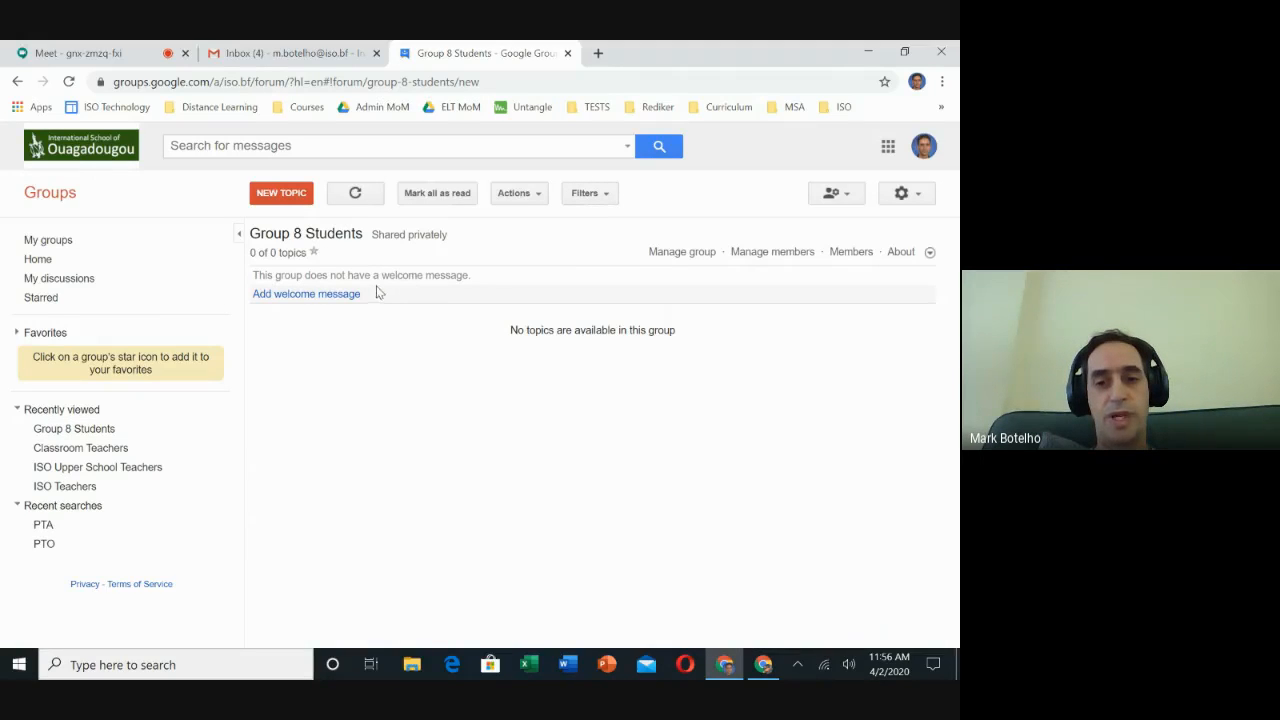
{"action": "left_click", "coordinate": [745, 256]}
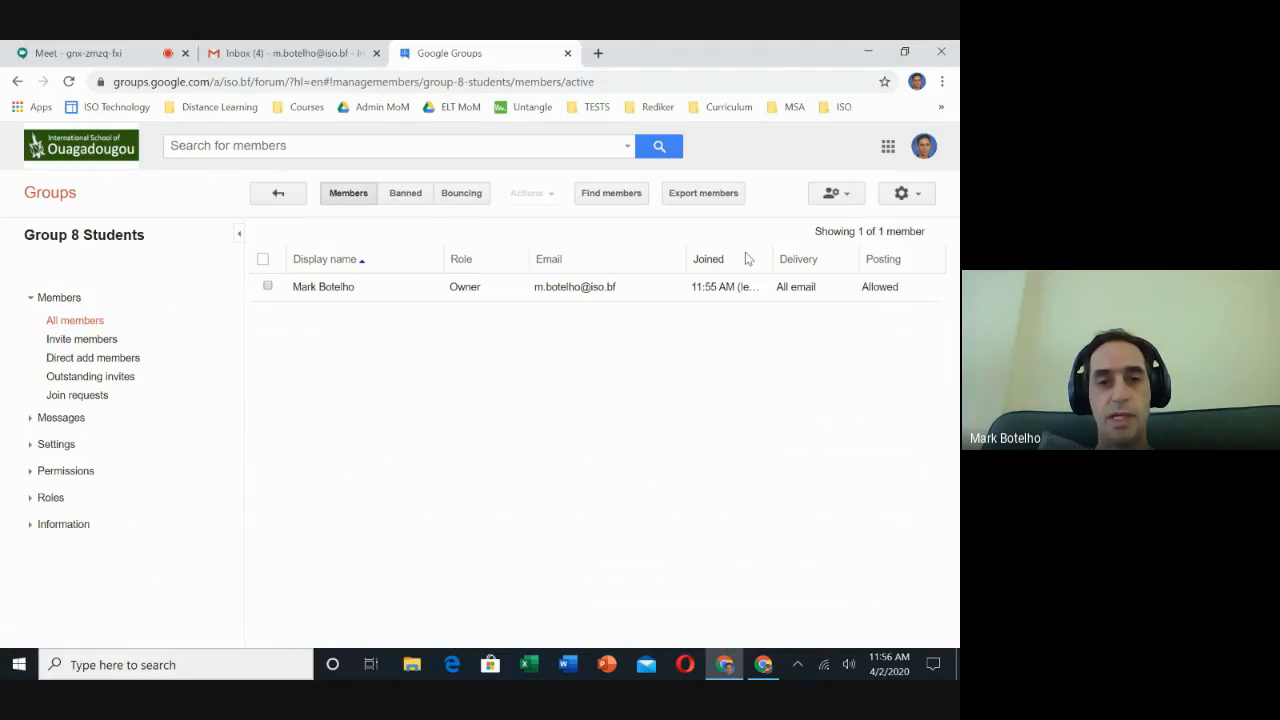
{"action": "left_click", "coordinate": [104, 340]}
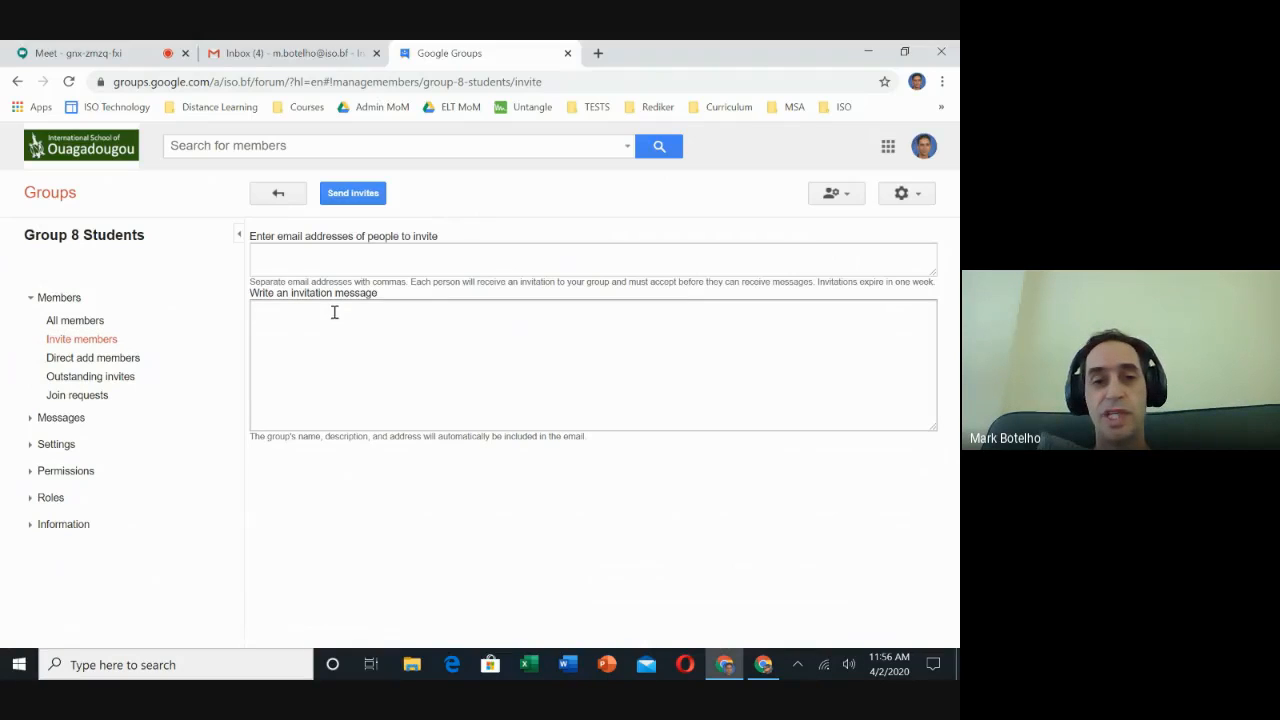
- Open PlusPortals in a new tab and sign in to the teacher home page
{"action": "left_click", "coordinate": [597, 53]}
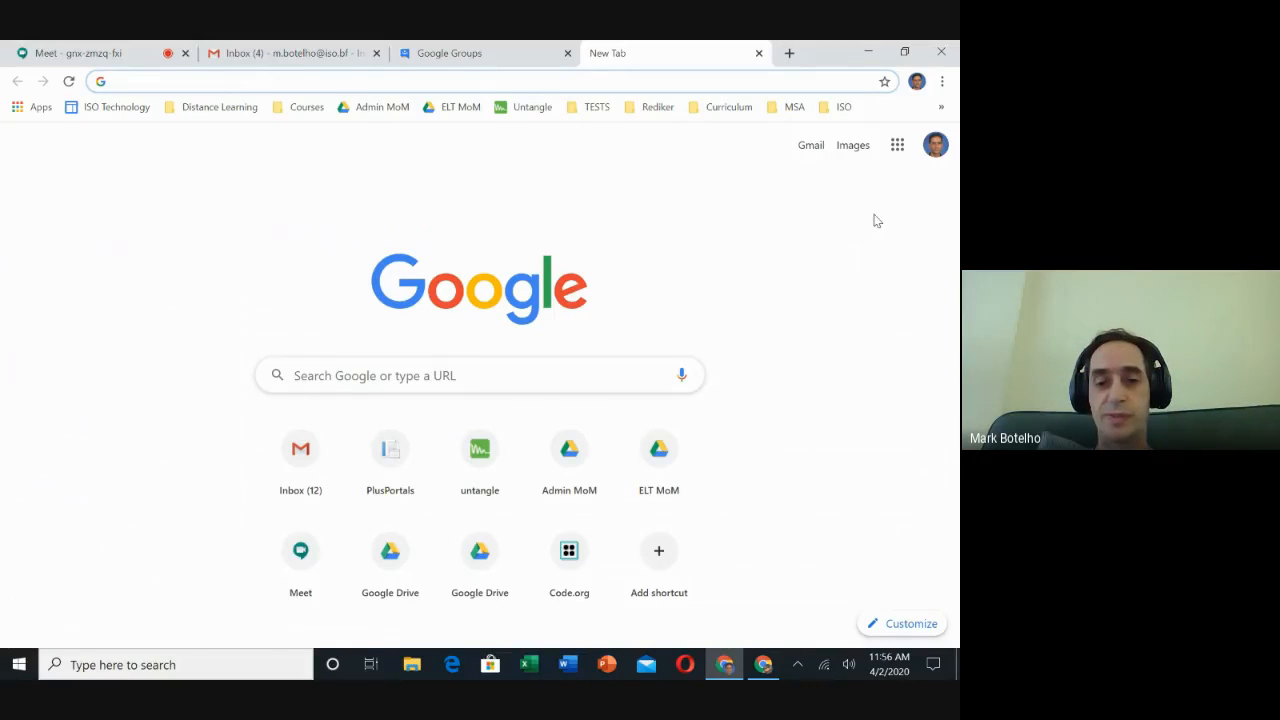
{"action": "left_click", "coordinate": [393, 450]}
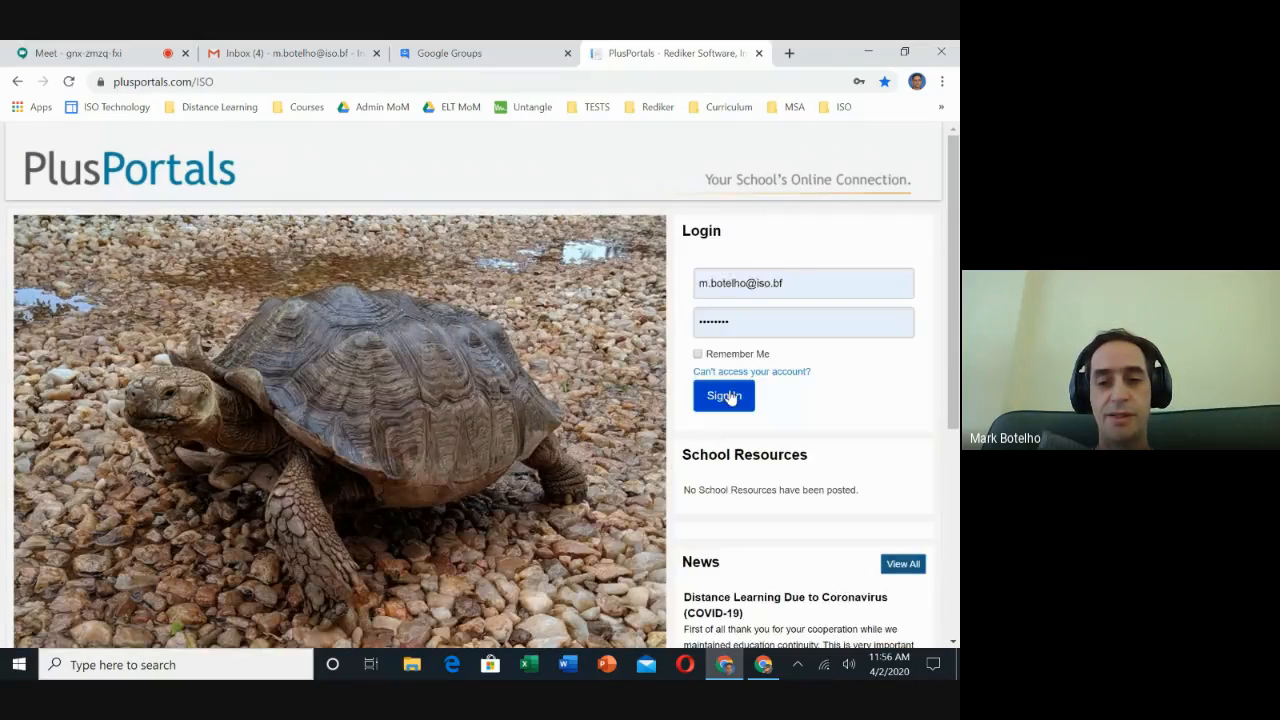
{"action": "left_click", "coordinate": [728, 396]}
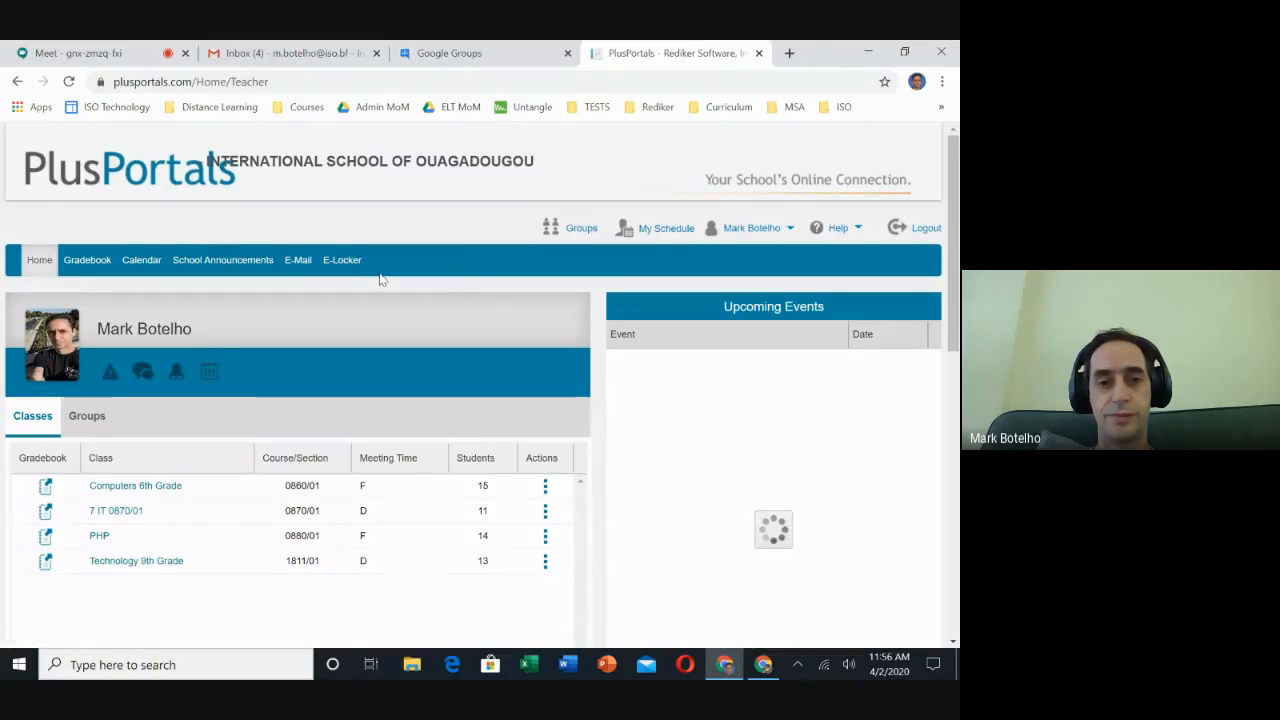
- Start a new PlusPortals e-mail addressed to all 14 students of the PHP section
{"action": "left_click", "coordinate": [300, 262]}
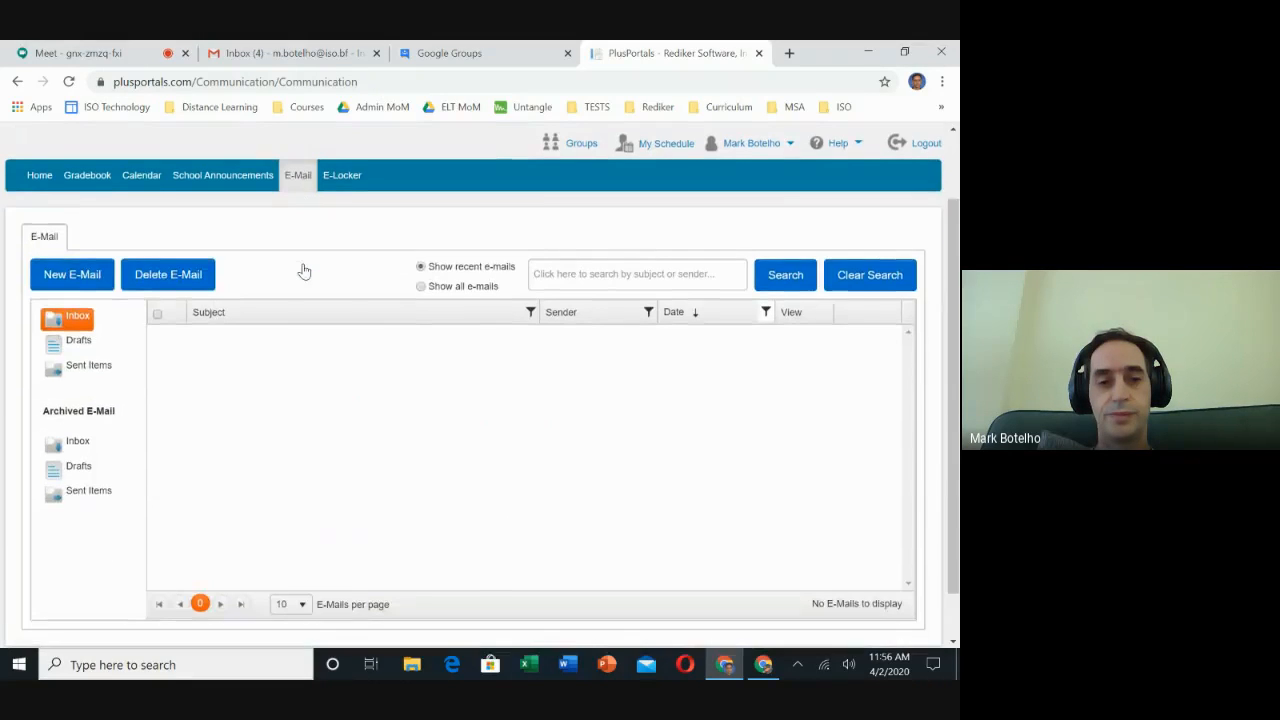
{"action": "left_click", "coordinate": [65, 273]}
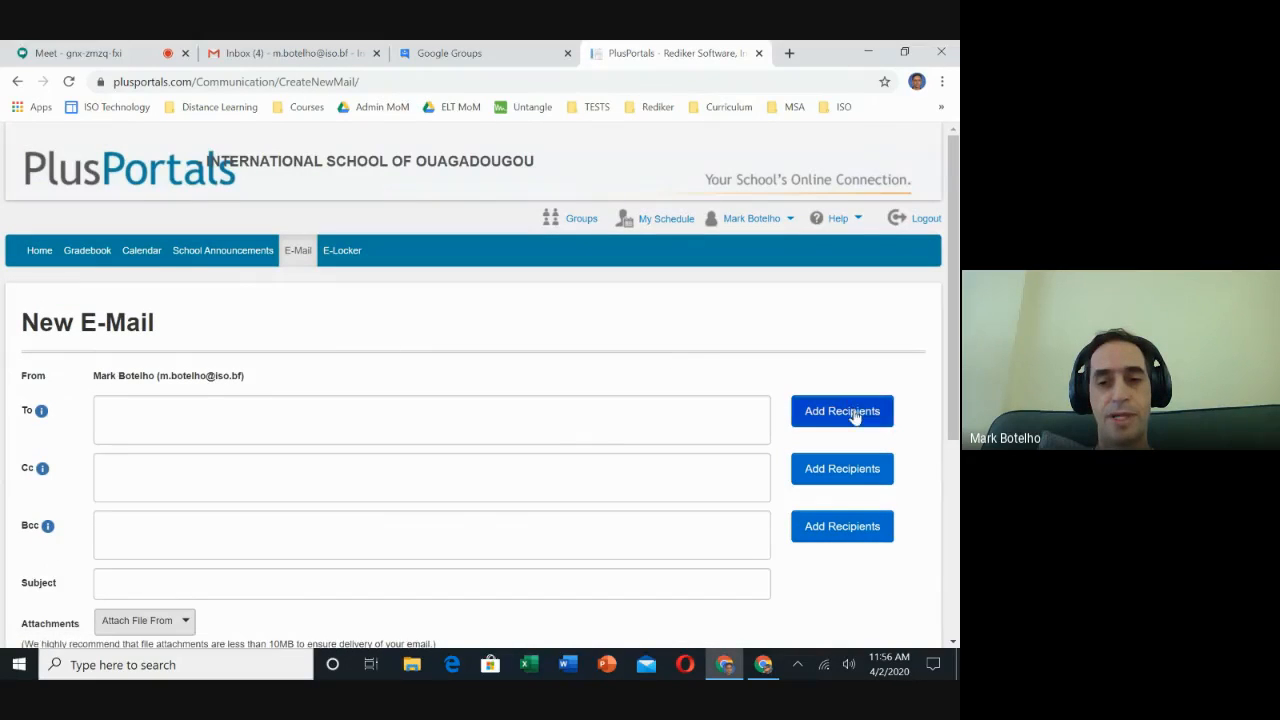
{"action": "left_click", "coordinate": [855, 413]}
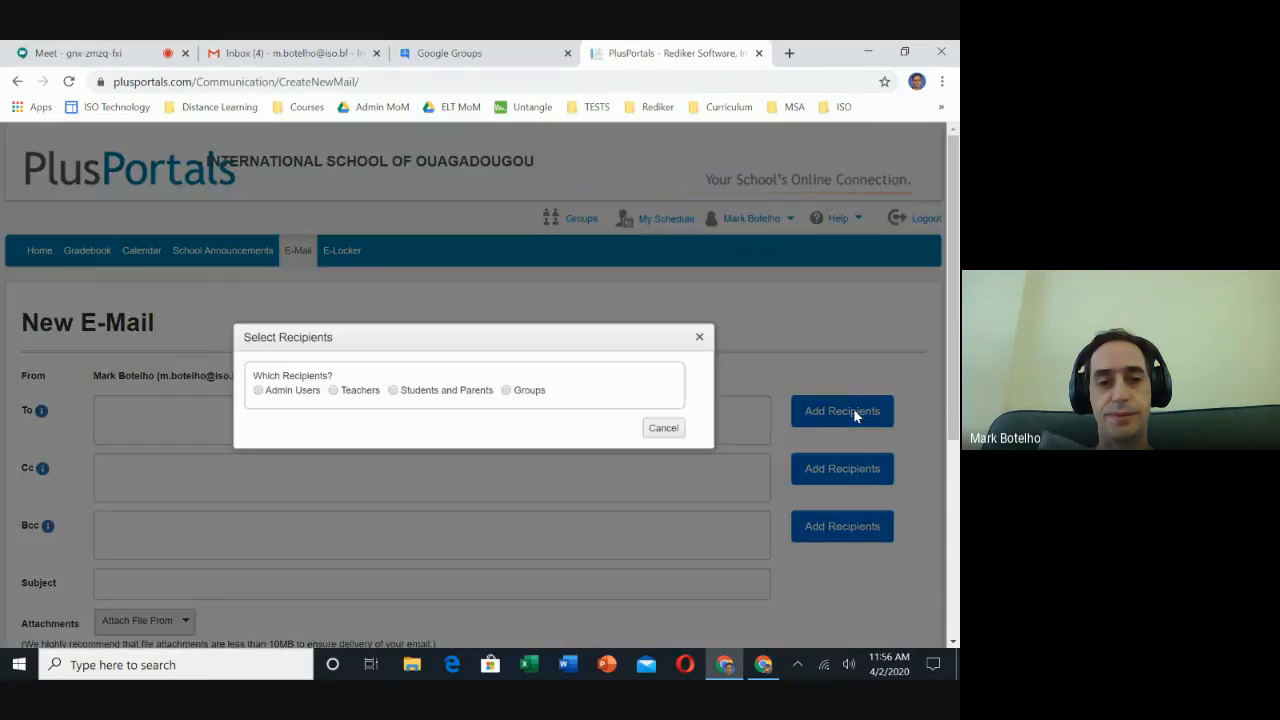
{"action": "left_click", "coordinate": [393, 390]}
{"action": "scroll", "coordinate": [710, 485], "scroll_direction": "down", "scroll_amount": 4}
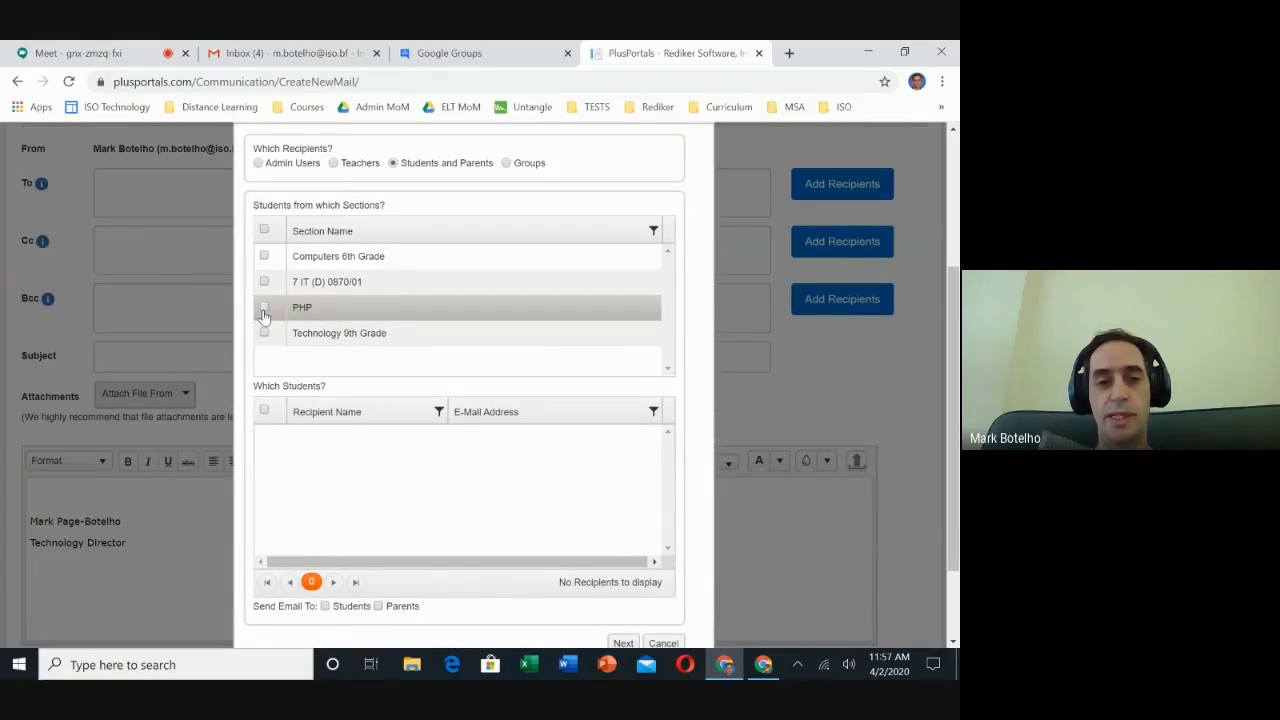
{"action": "left_click", "coordinate": [263, 314]}
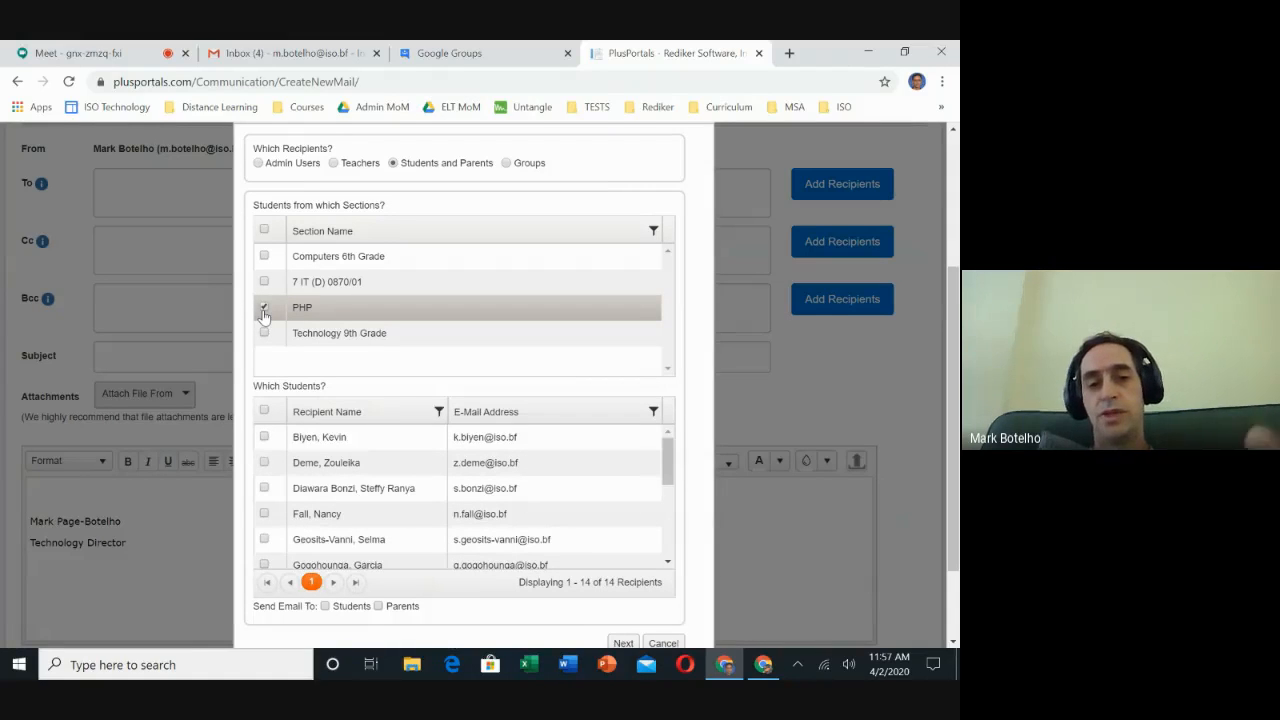
{"action": "left_click", "coordinate": [264, 412]}
{"action": "scroll", "coordinate": [480, 500], "scroll_direction": "down", "scroll_amount": 1}
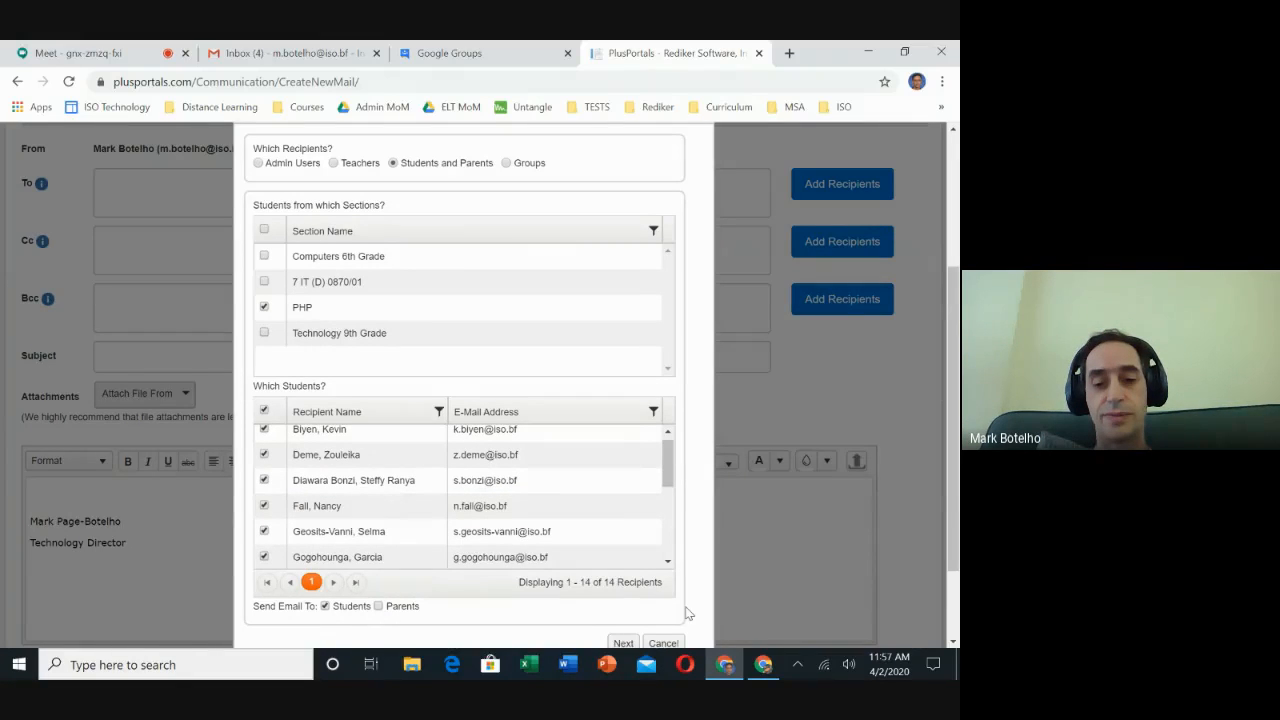
{"action": "scroll", "coordinate": [688, 613], "scroll_direction": "down", "scroll_amount": 1}
{"action": "left_click", "coordinate": [622, 572]}
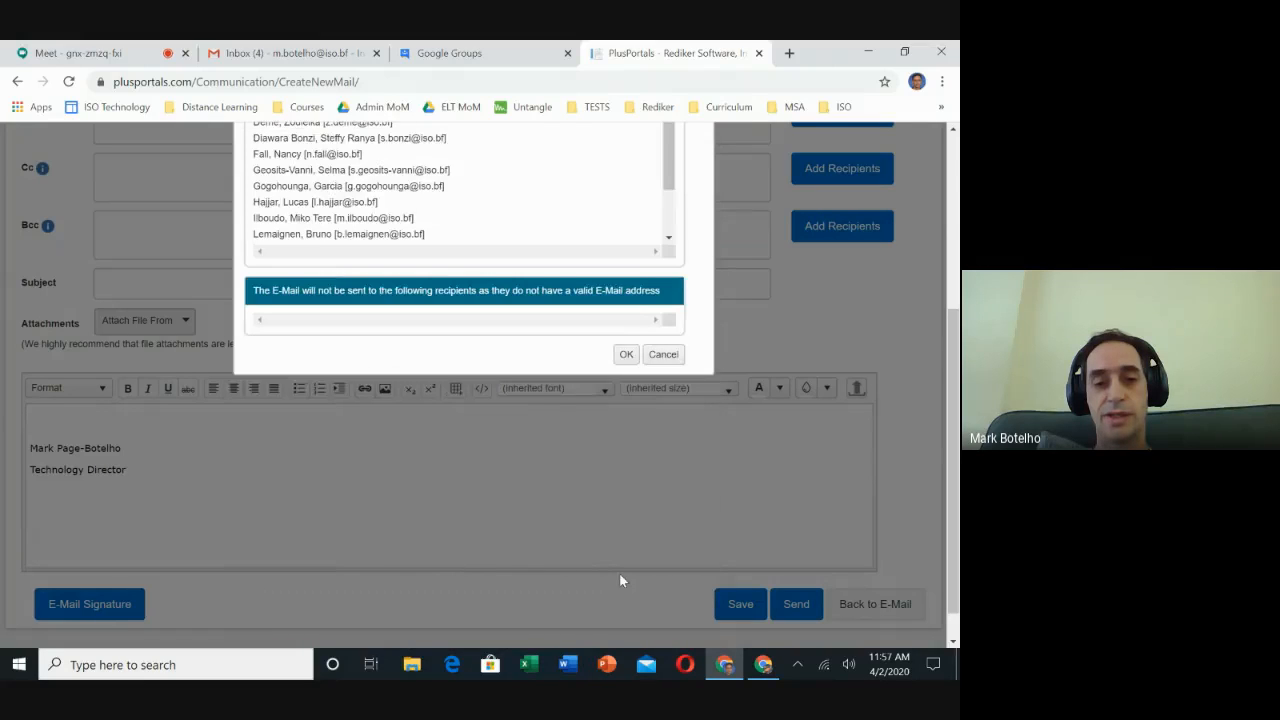
- Confirm the 14 PHP student addresses into the To field and copy them all
{"action": "left_click", "coordinate": [626, 355]}
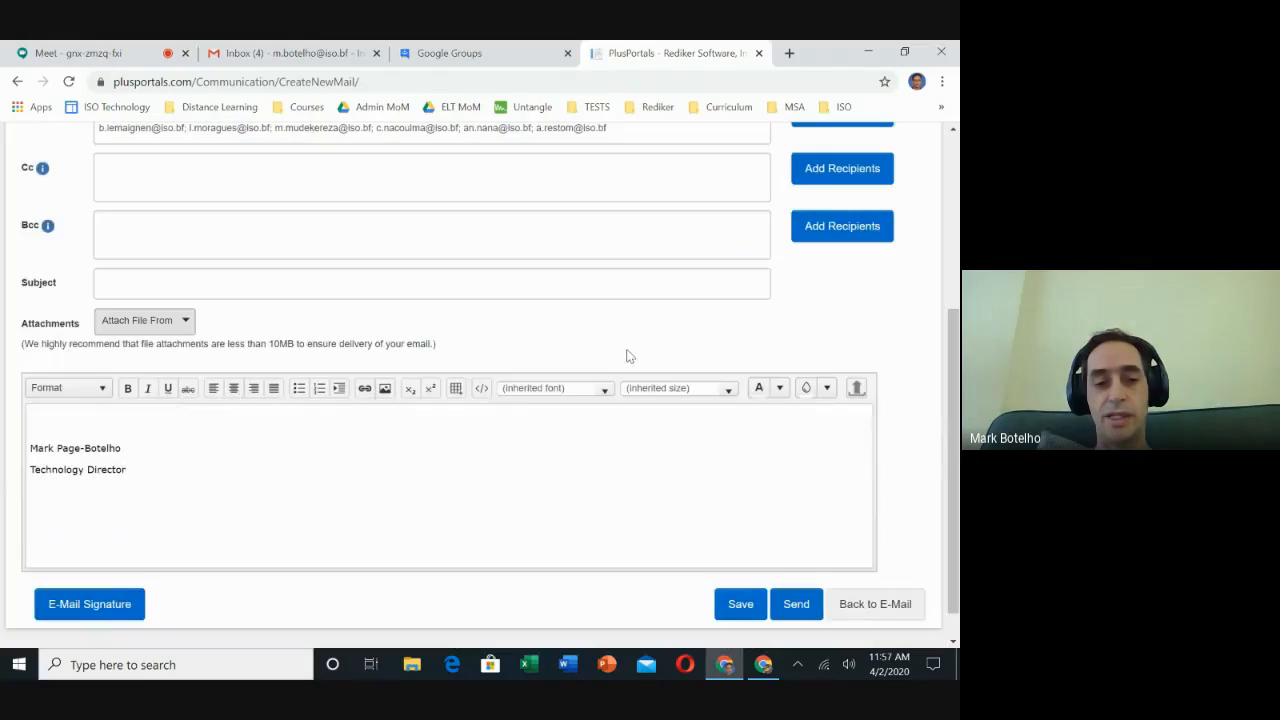
{"action": "scroll", "coordinate": [547, 310], "scroll_direction": "up", "scroll_amount": 2}
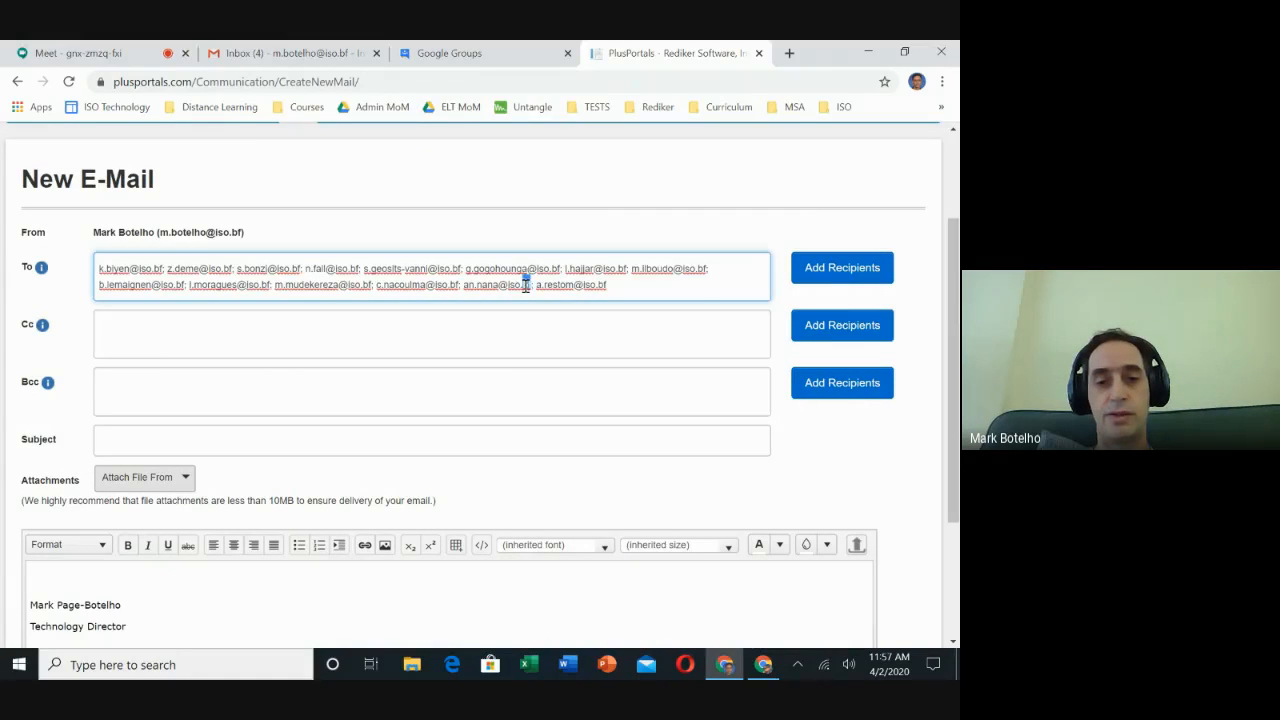
{"action": "key", "text": "ctrl+a"}
{"action": "key", "text": "ctrl+c"}
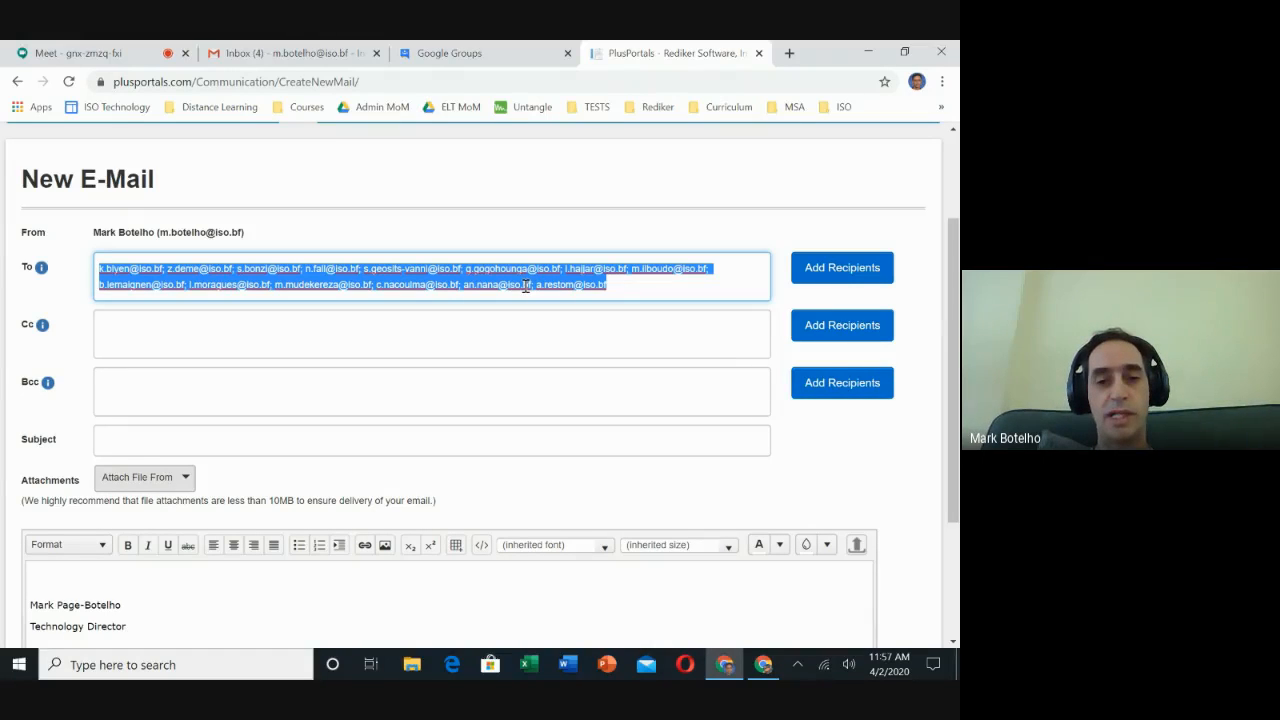
{"action": "right_click", "coordinate": [525, 287]}
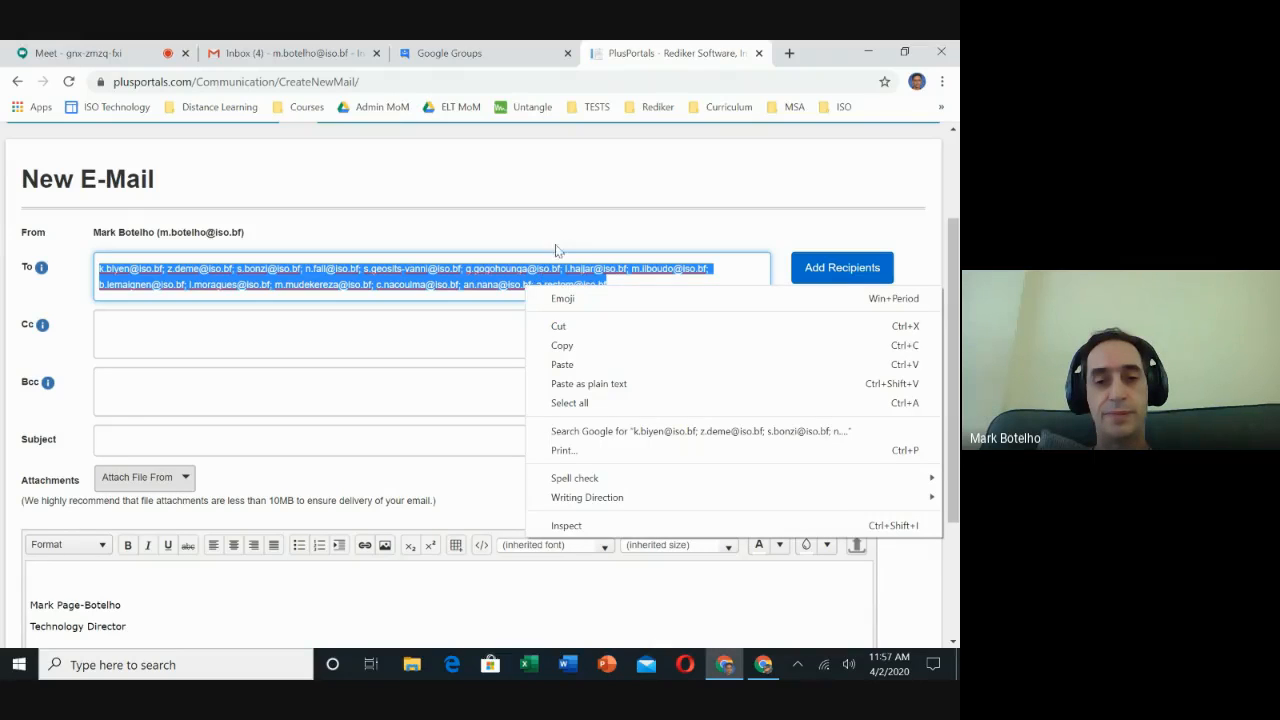
{"action": "left_click", "coordinate": [575, 232]}
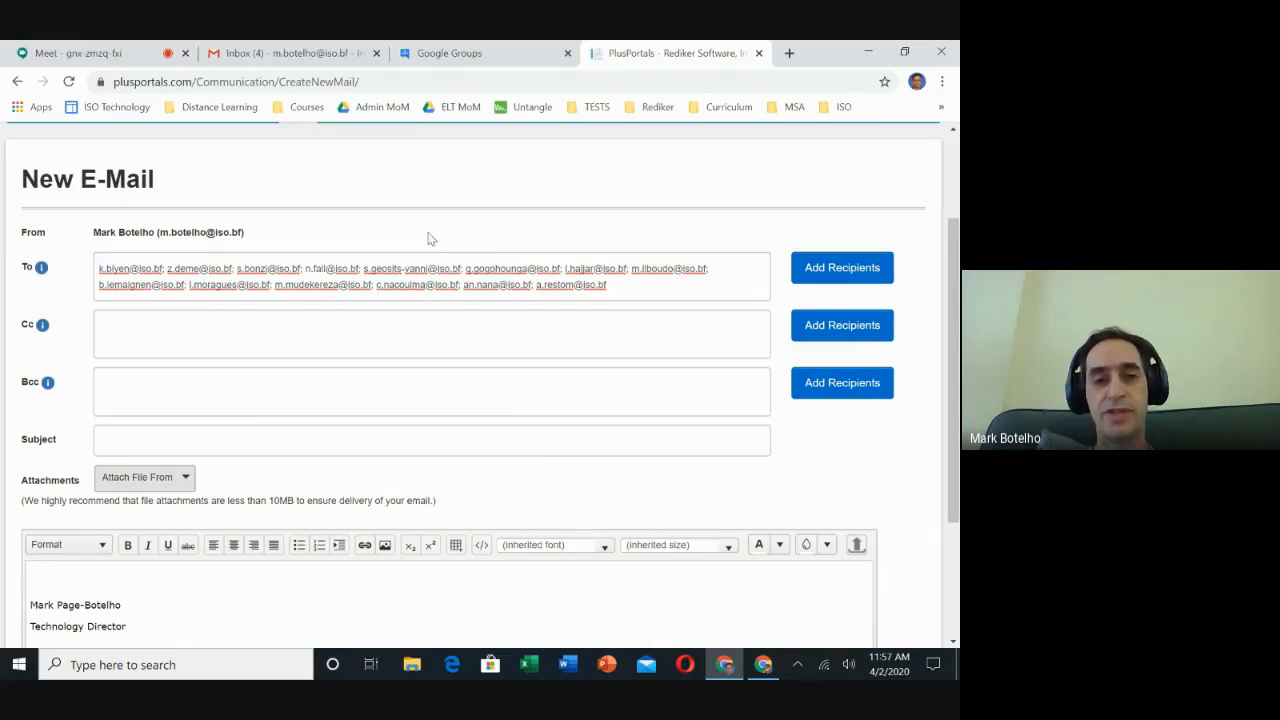
- Close the PlusPortals tab and open Google Docs from Gmail's apps launcher
{"action": "left_click", "coordinate": [759, 53]}
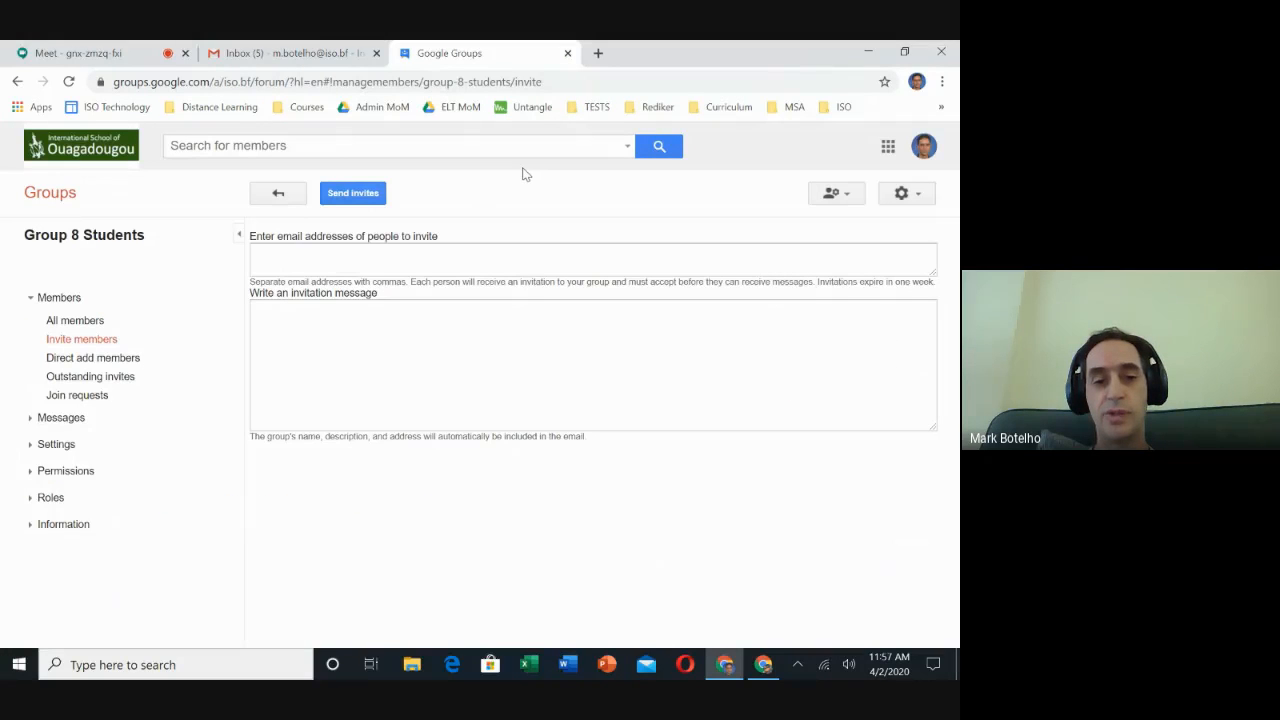
{"action": "left_click", "coordinate": [310, 58]}
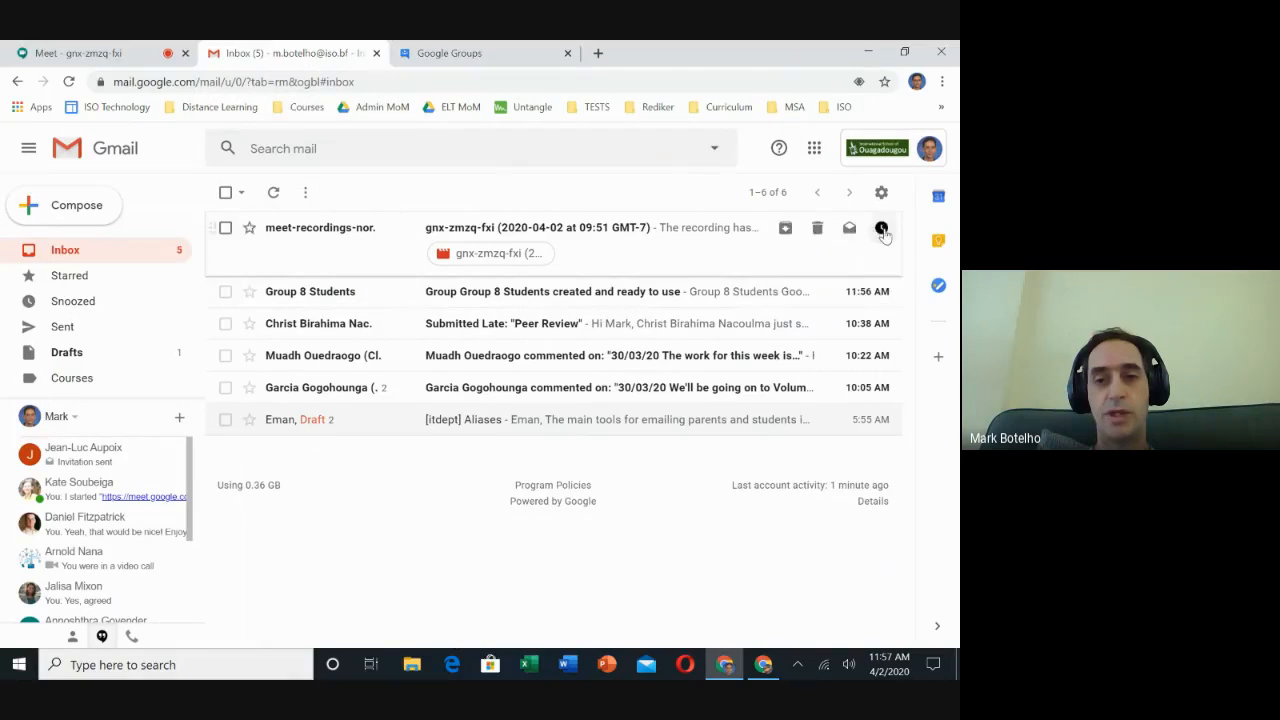
{"action": "left_click", "coordinate": [814, 150]}
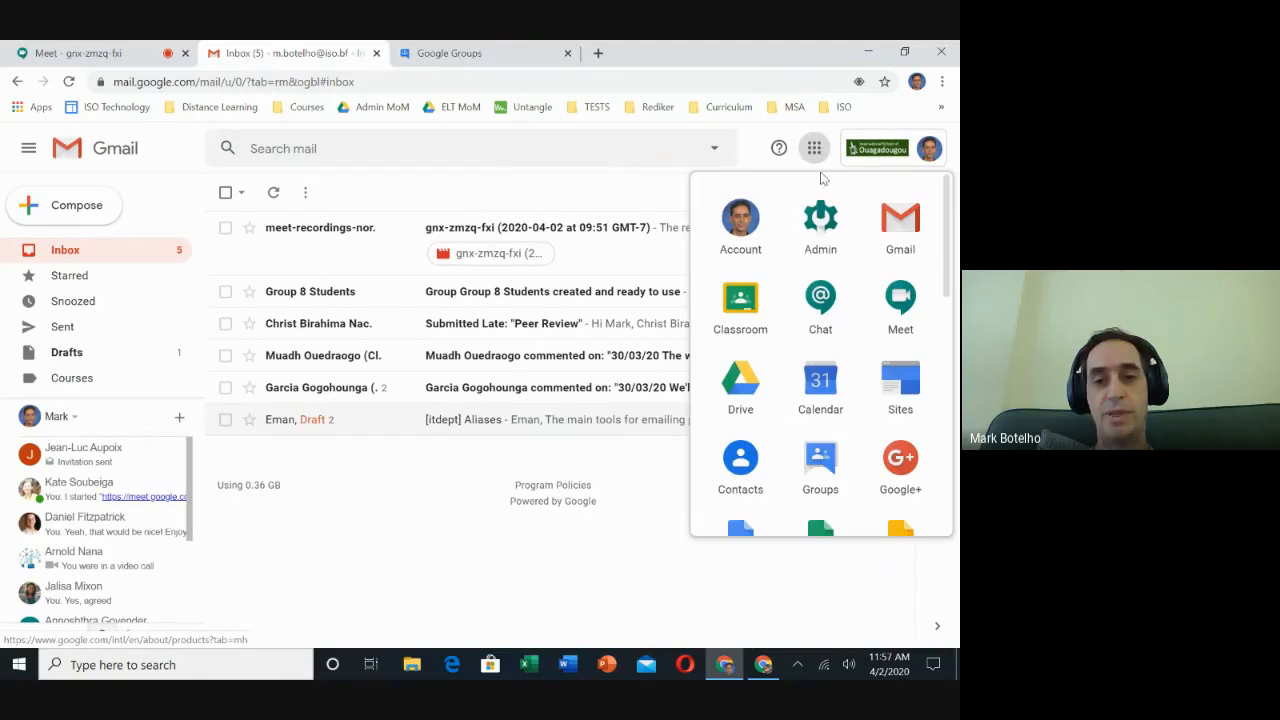
{"action": "scroll", "coordinate": [805, 458], "scroll_direction": "down", "scroll_amount": 1}
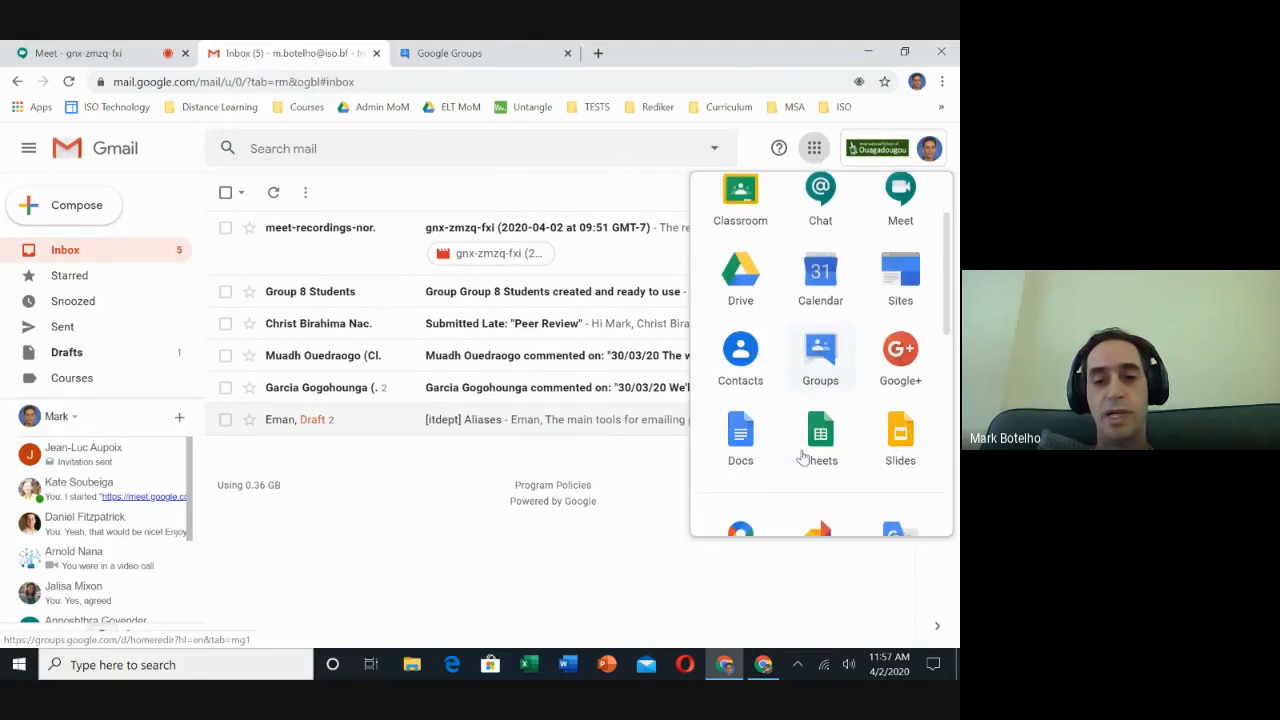
{"action": "left_click", "coordinate": [741, 438]}
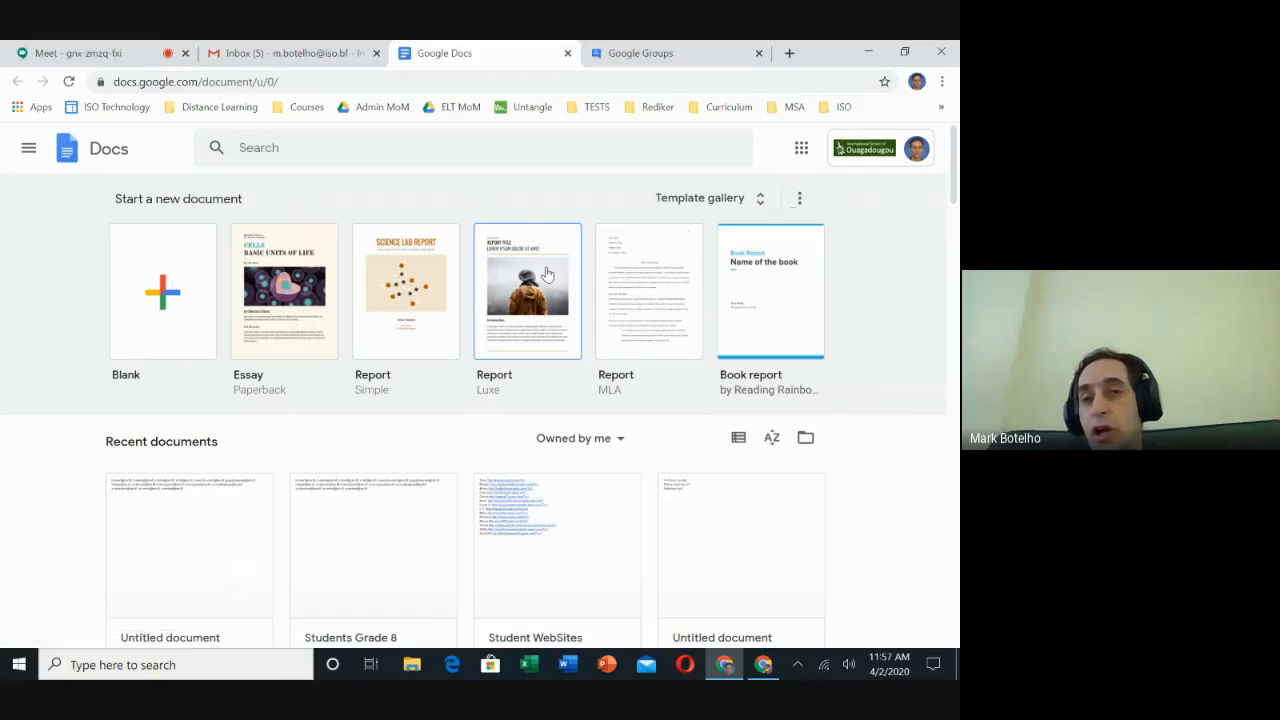
- Paste the copied semicolon-separated student addresses into a new blank Google Doc
{"action": "left_click", "coordinate": [162, 316]}
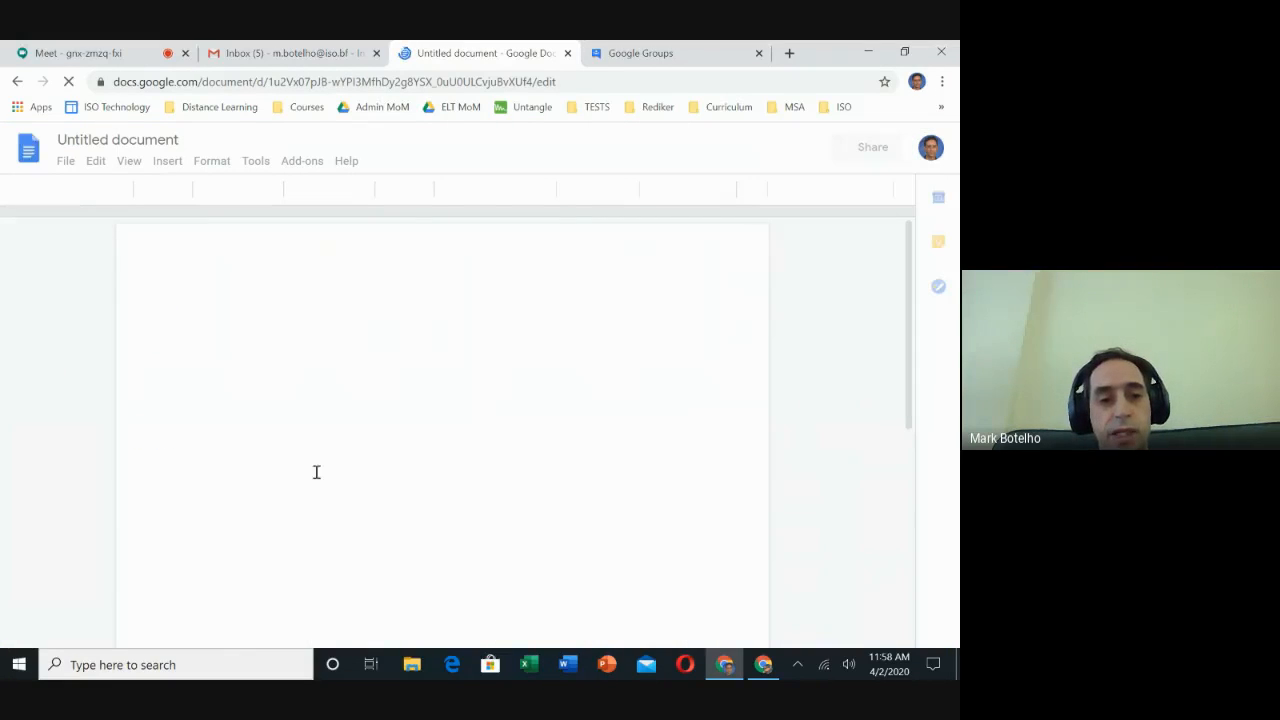
{"action": "key", "text": "ctrl+v"}
{"action": "right_click", "coordinate": [348, 392]}
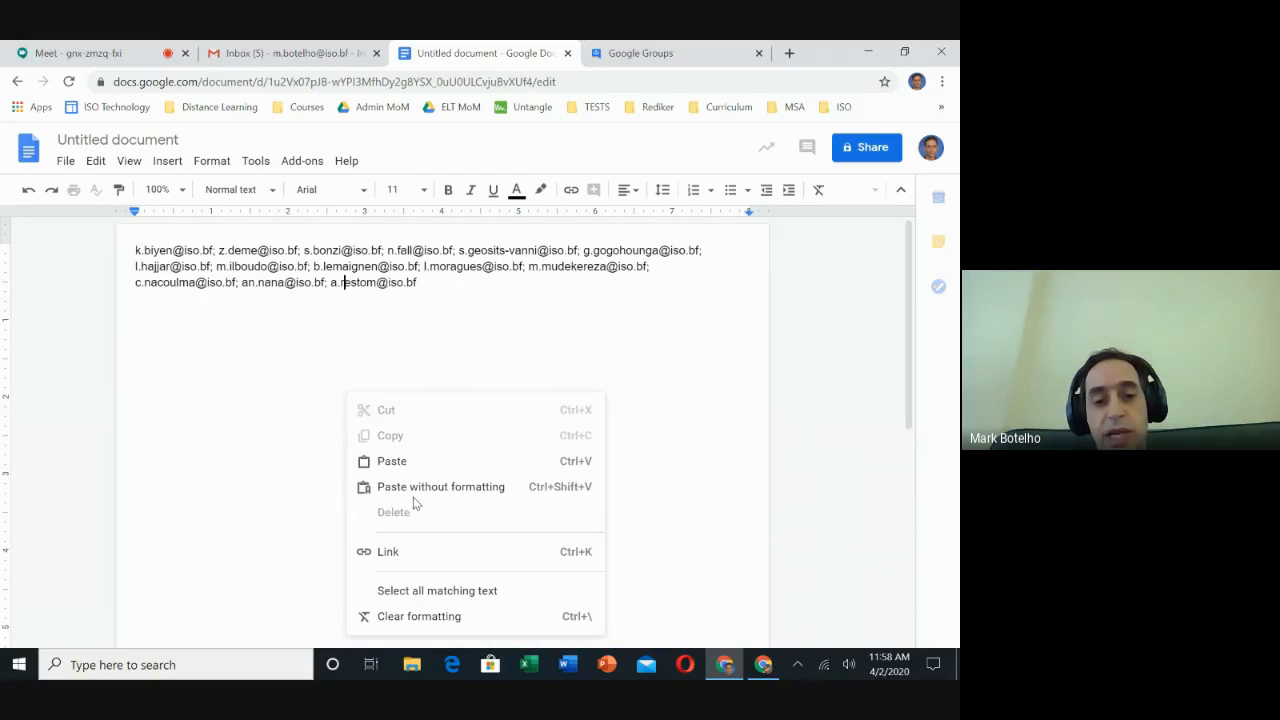
{"action": "left_click", "coordinate": [491, 316]}
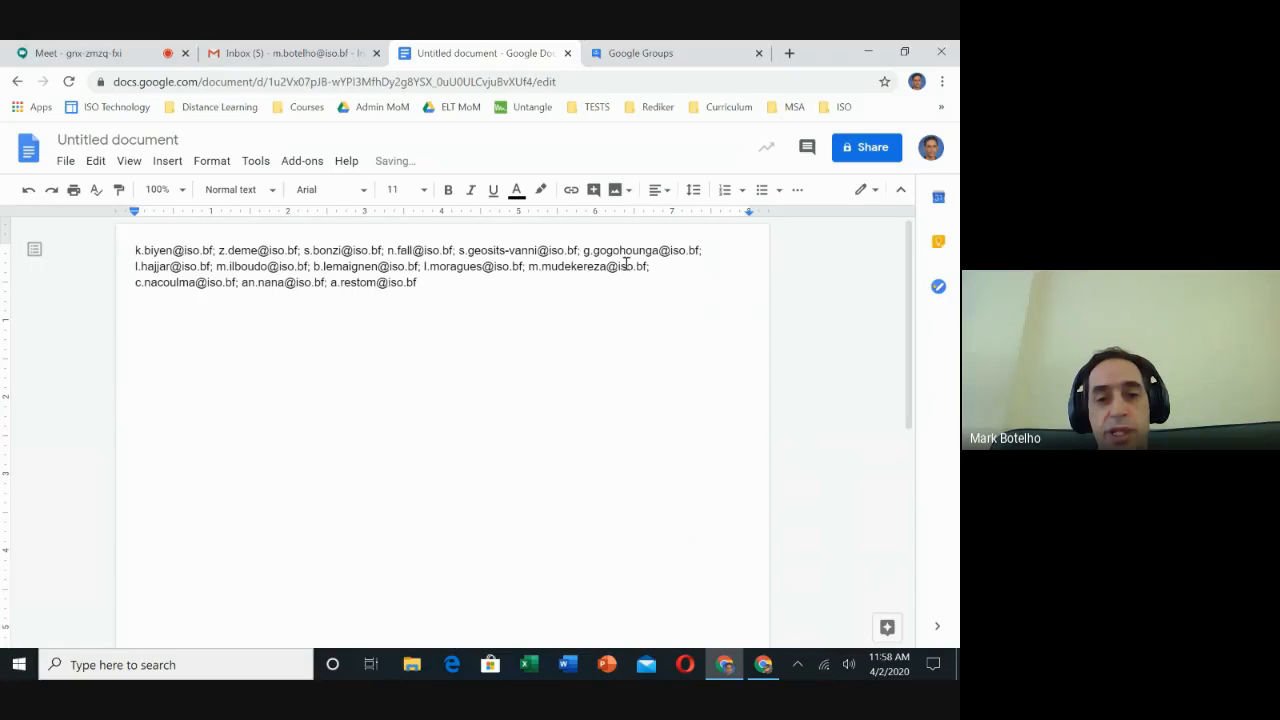
{"action": "left_click", "coordinate": [96, 163]}
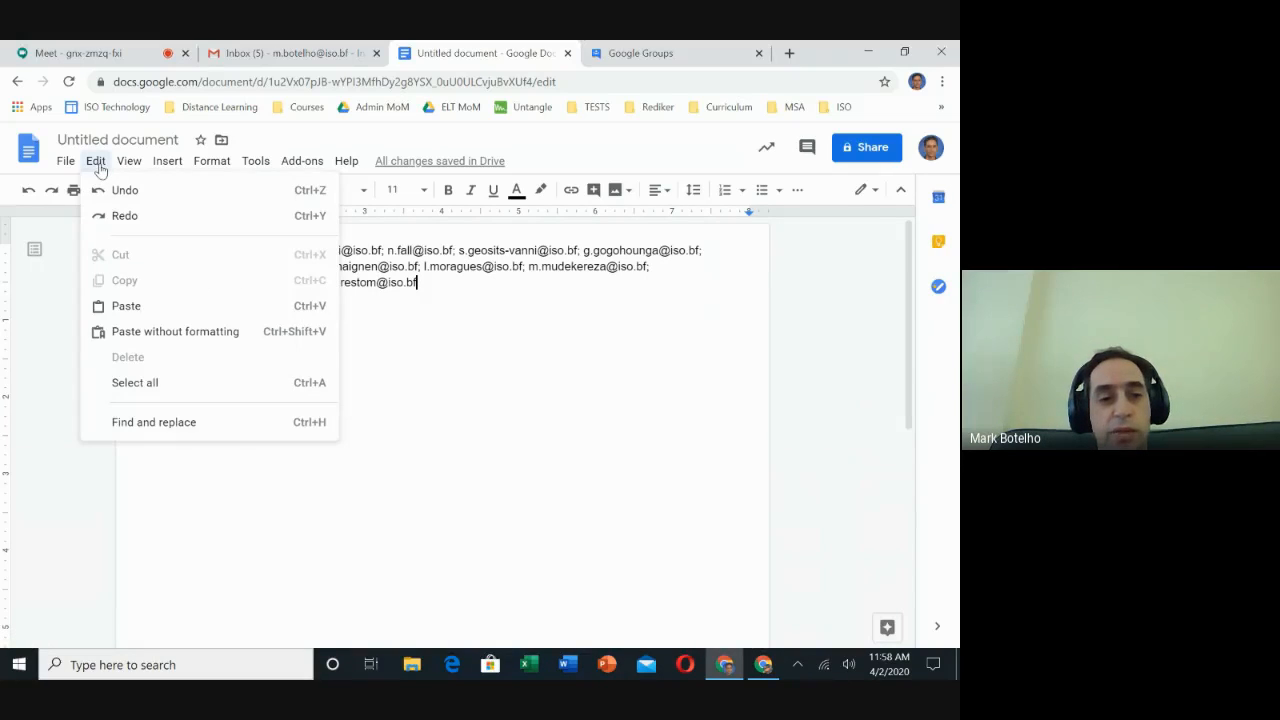
- Replace all ';' separators with ',' in the address list and select the whole text
{"action": "left_click", "coordinate": [178, 423]}
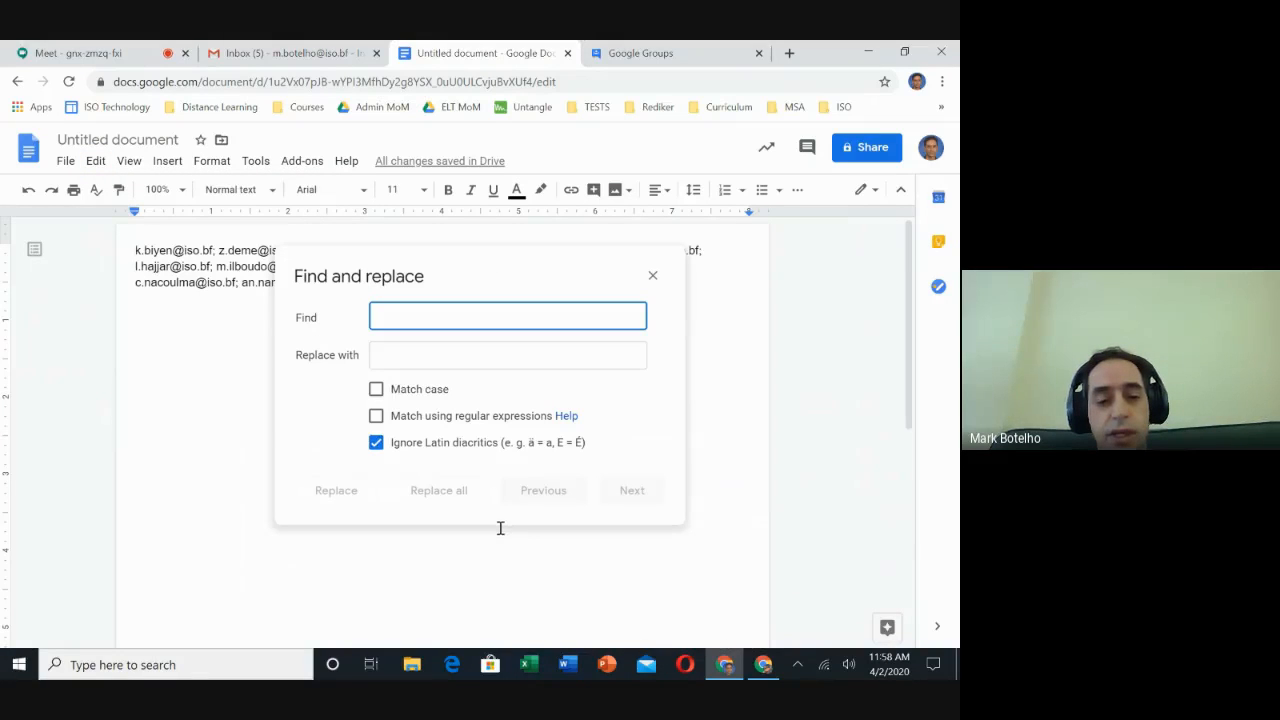
{"action": "type", "text": ";"}
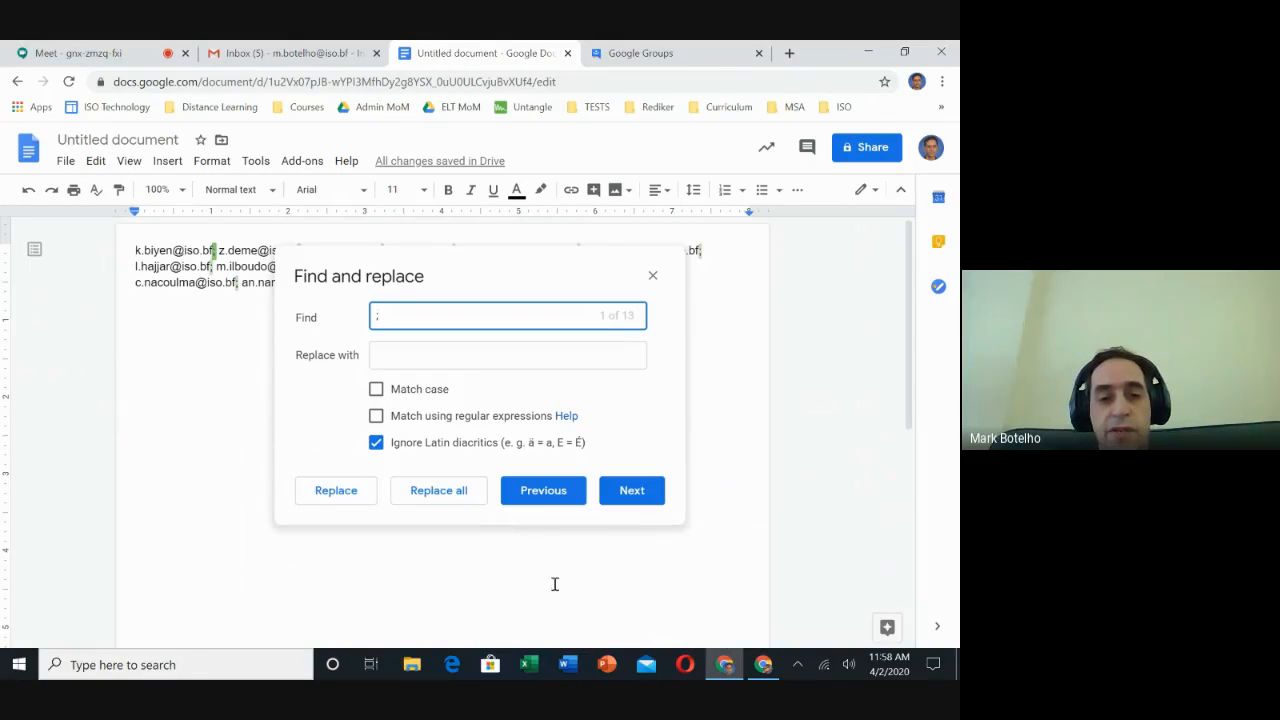
{"action": "left_click", "coordinate": [409, 358]}
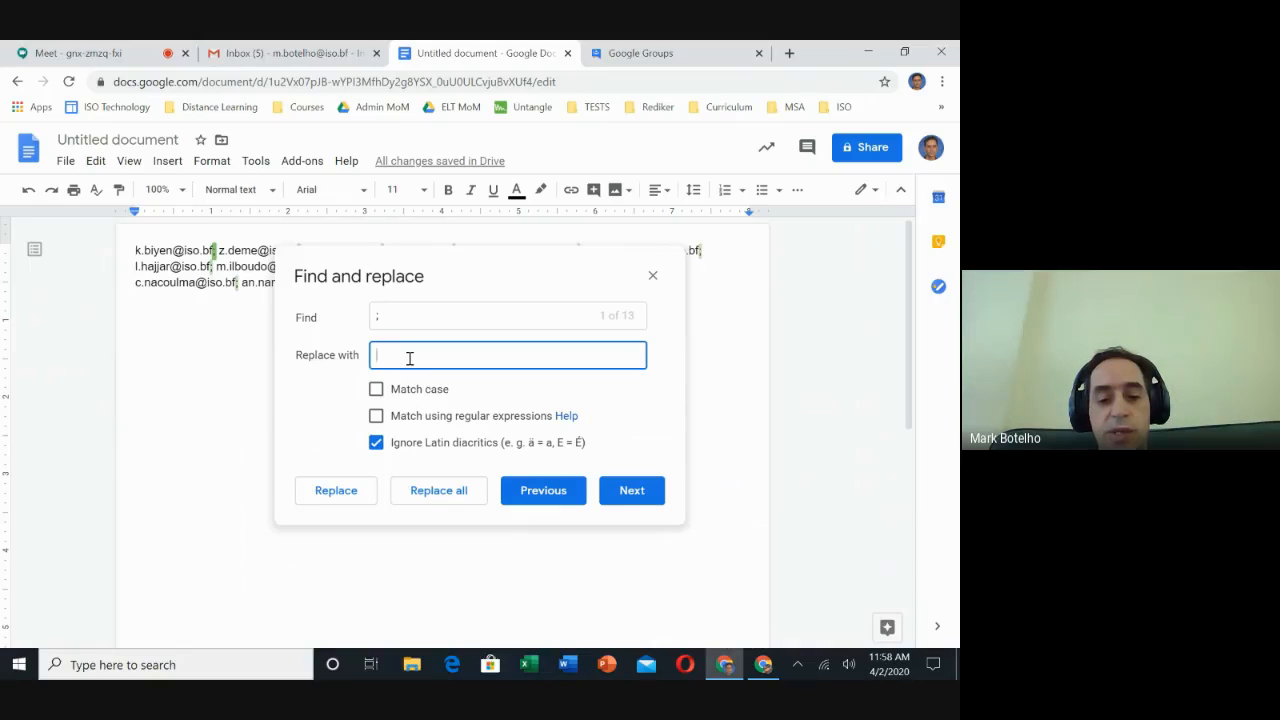
{"action": "left_click", "coordinate": [460, 500]}
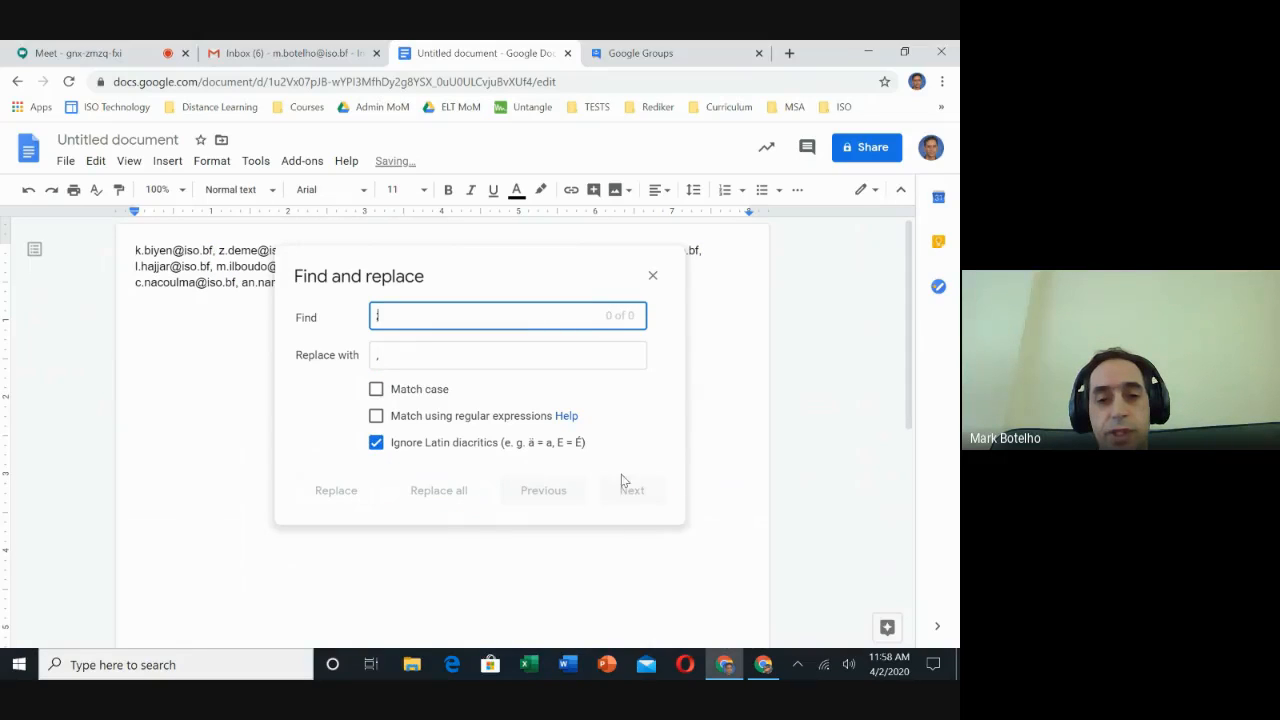
{"action": "left_click", "coordinate": [653, 276]}
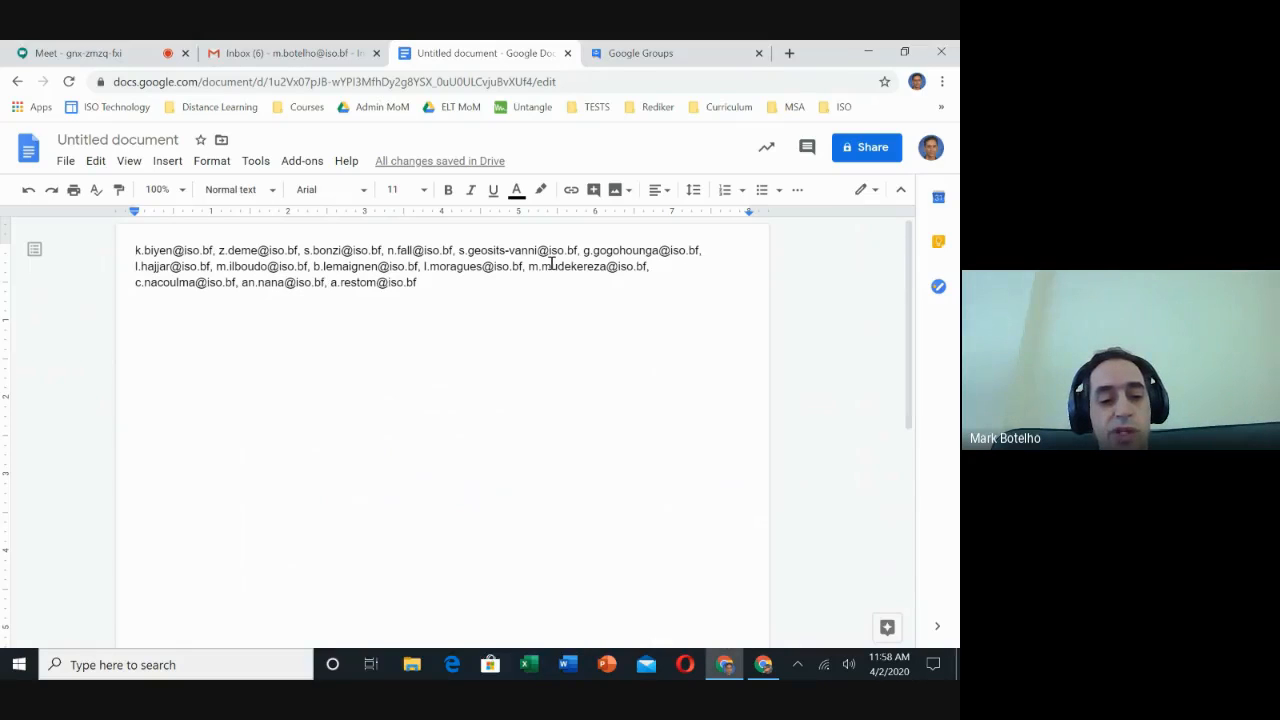
{"action": "key", "text": "ctrl+a"}
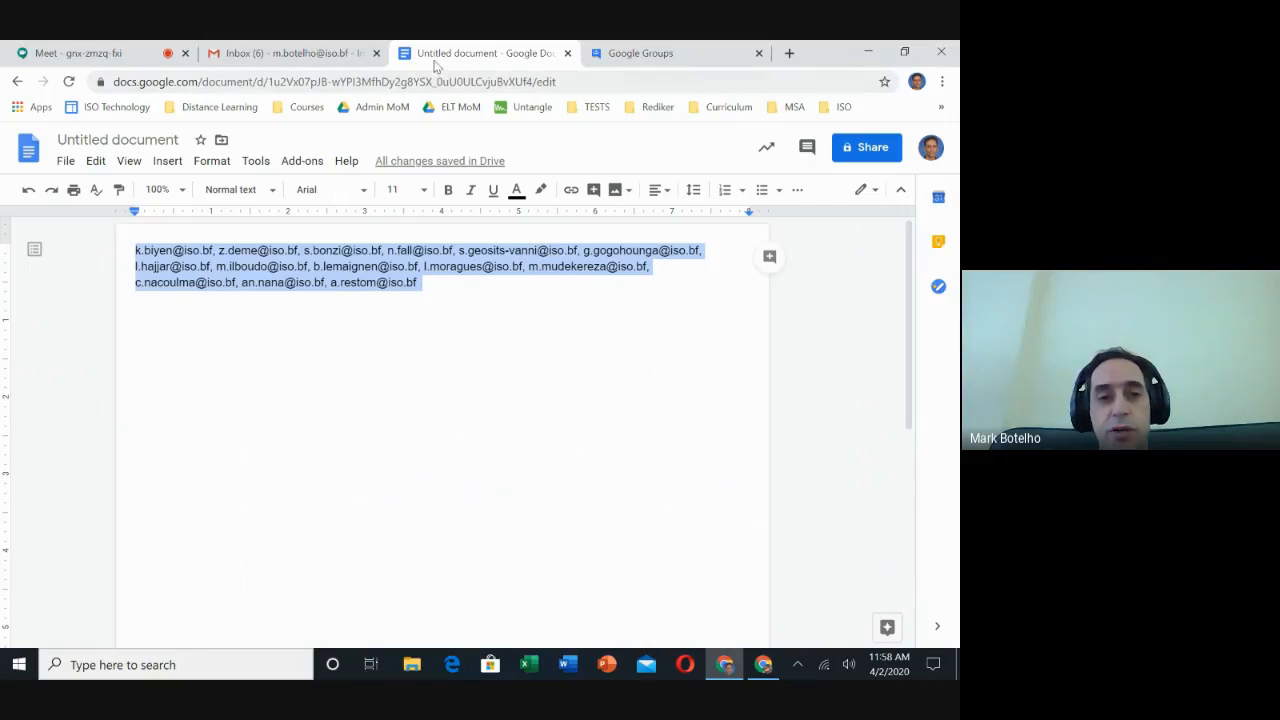
- Paste the 14 comma-separated student addresses into the Group 8 Students invite field
{"action": "left_click", "coordinate": [650, 53]}
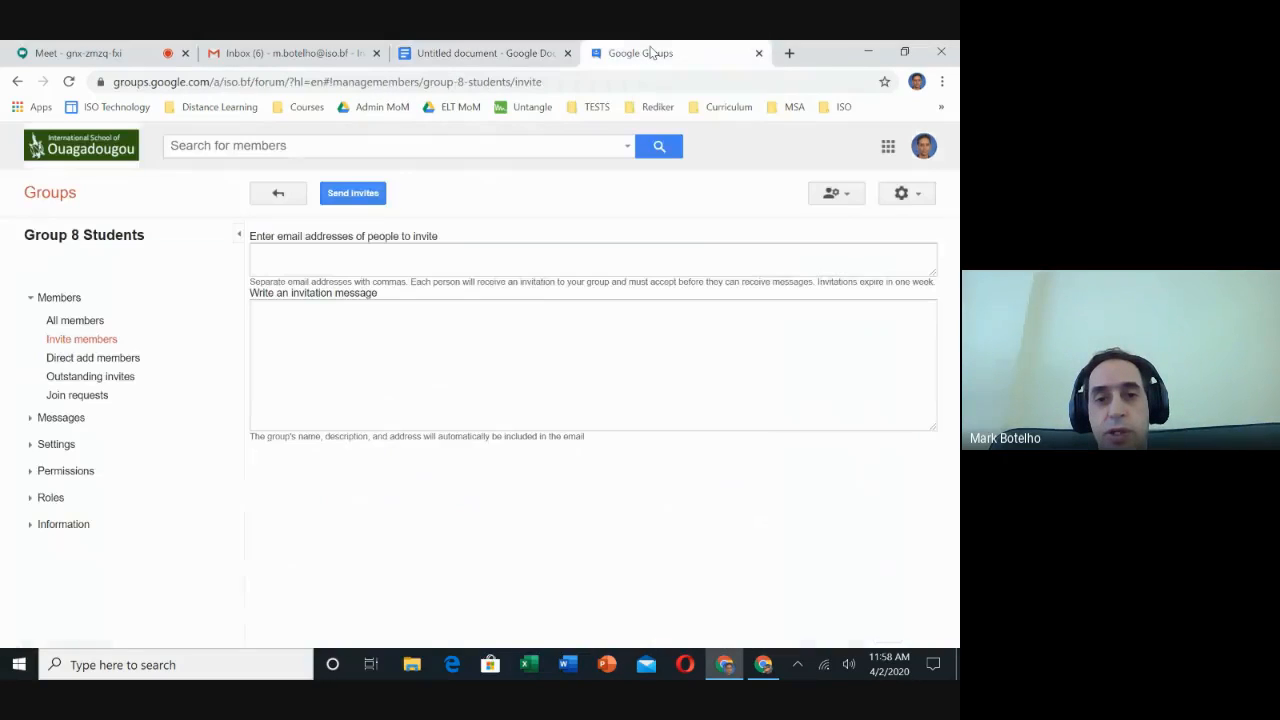
{"action": "left_click", "coordinate": [305, 256]}
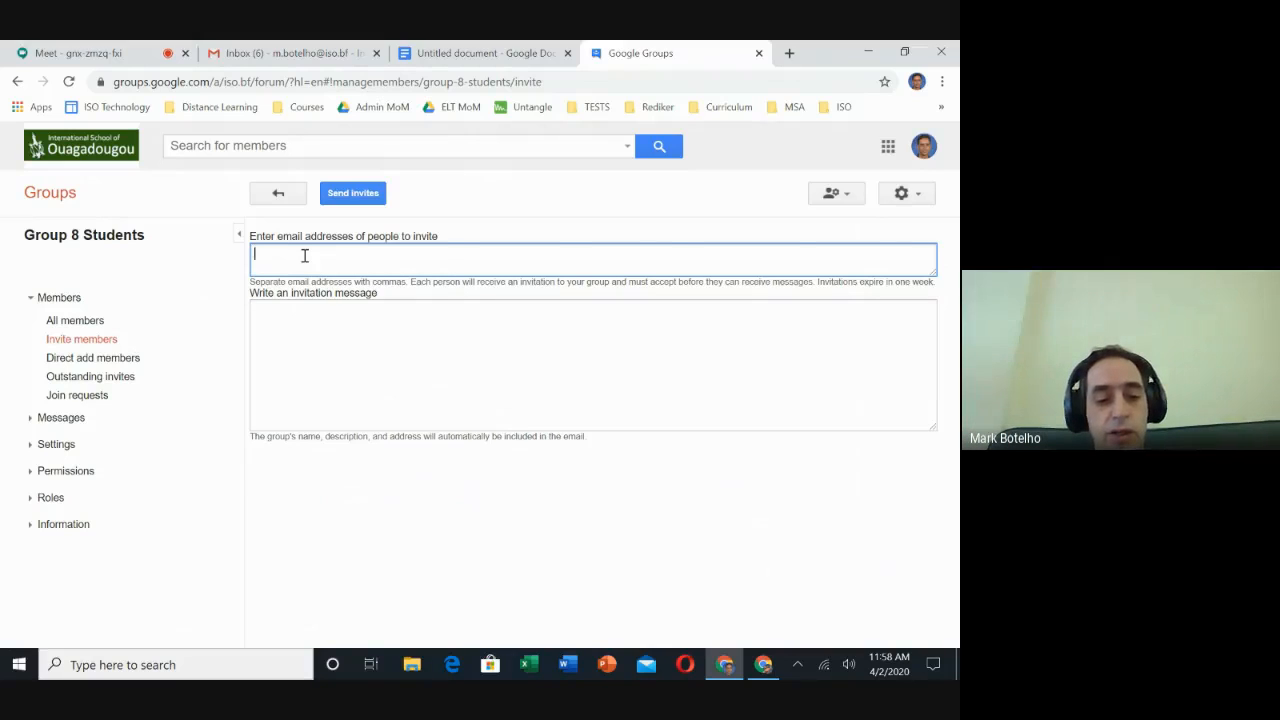
{"action": "key", "text": "ctrl+v"}
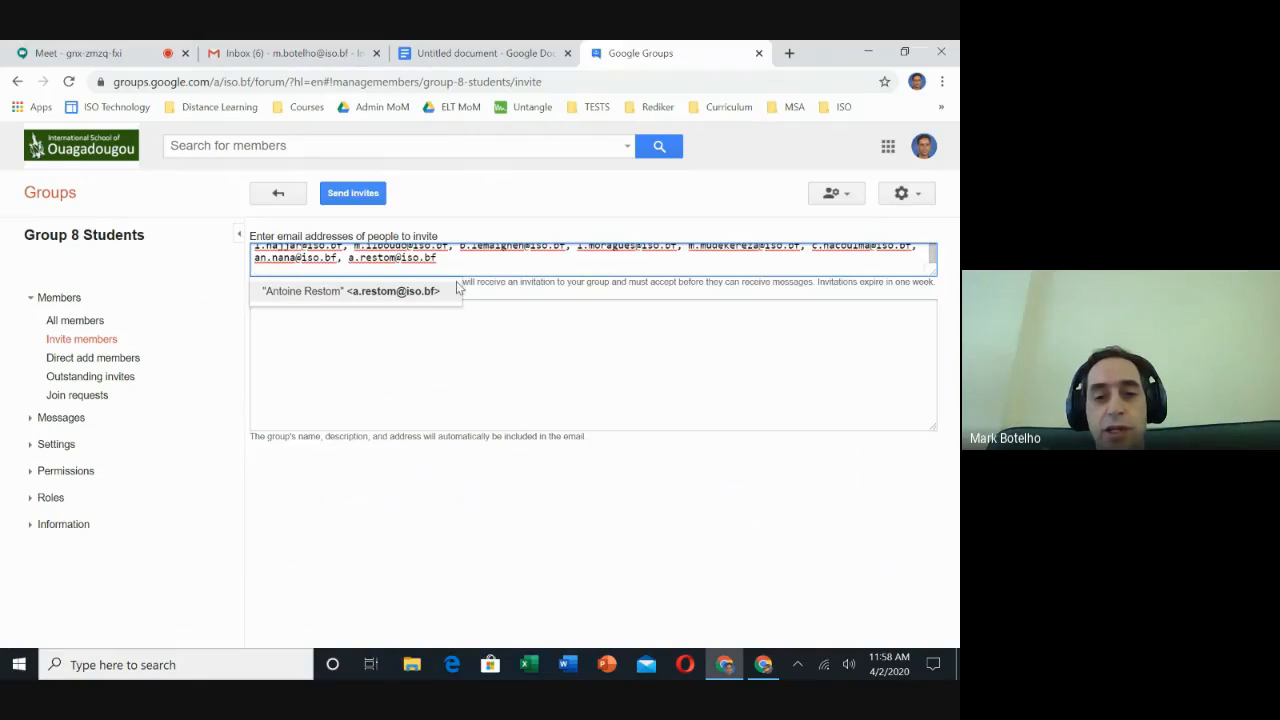
{"action": "left_click", "coordinate": [470, 337]}
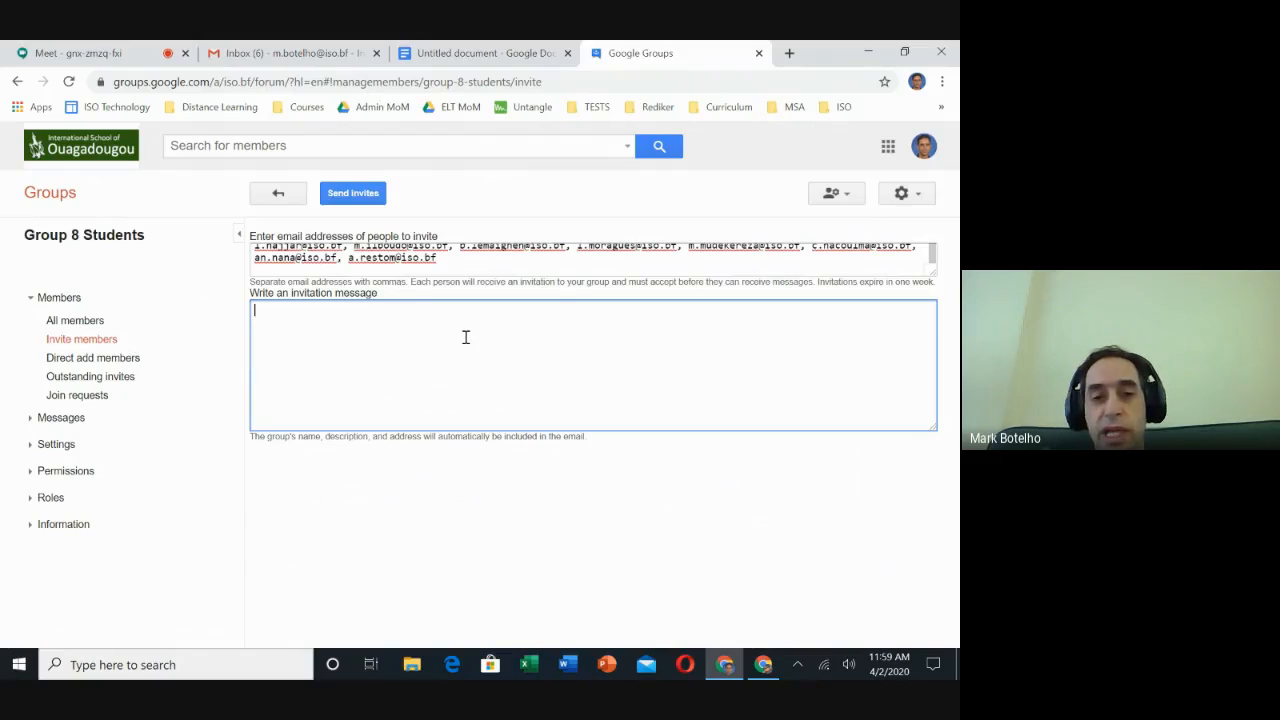
- Send the invitations with the message 'Please join my group' to all 14 students, then choose Done
{"action": "left_click", "coordinate": [371, 198]}
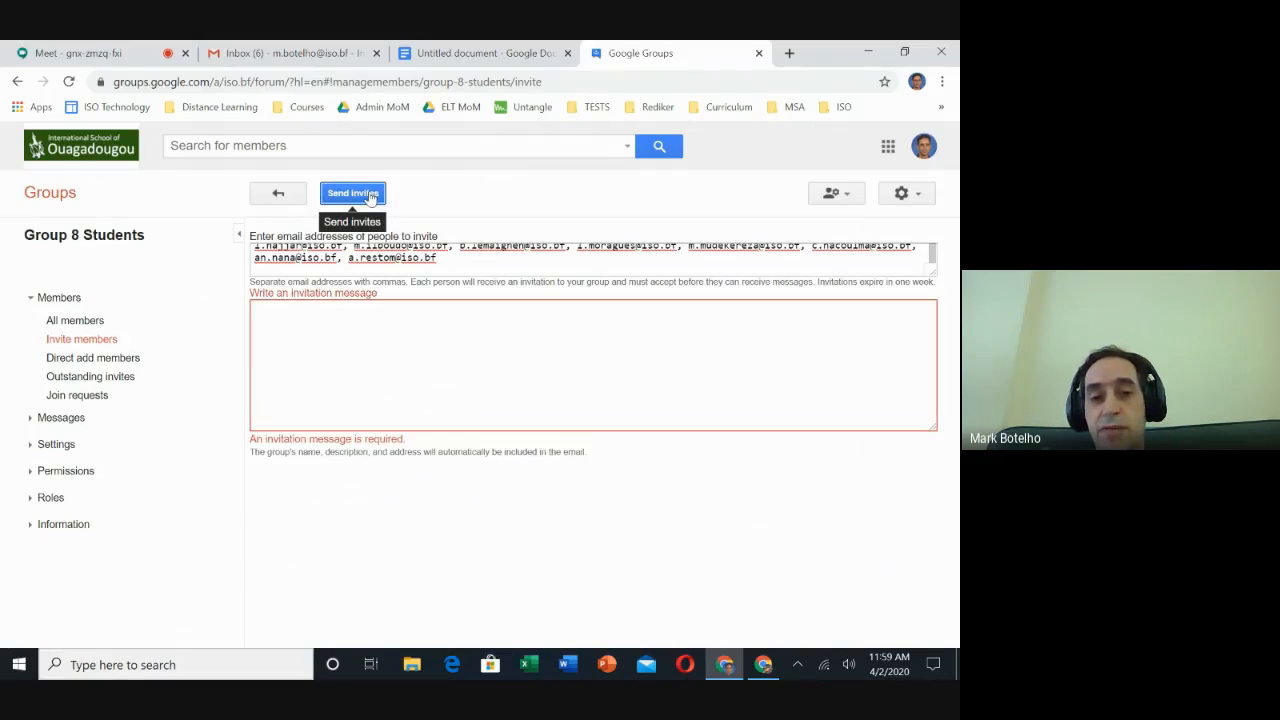
{"action": "left_click", "coordinate": [380, 329]}
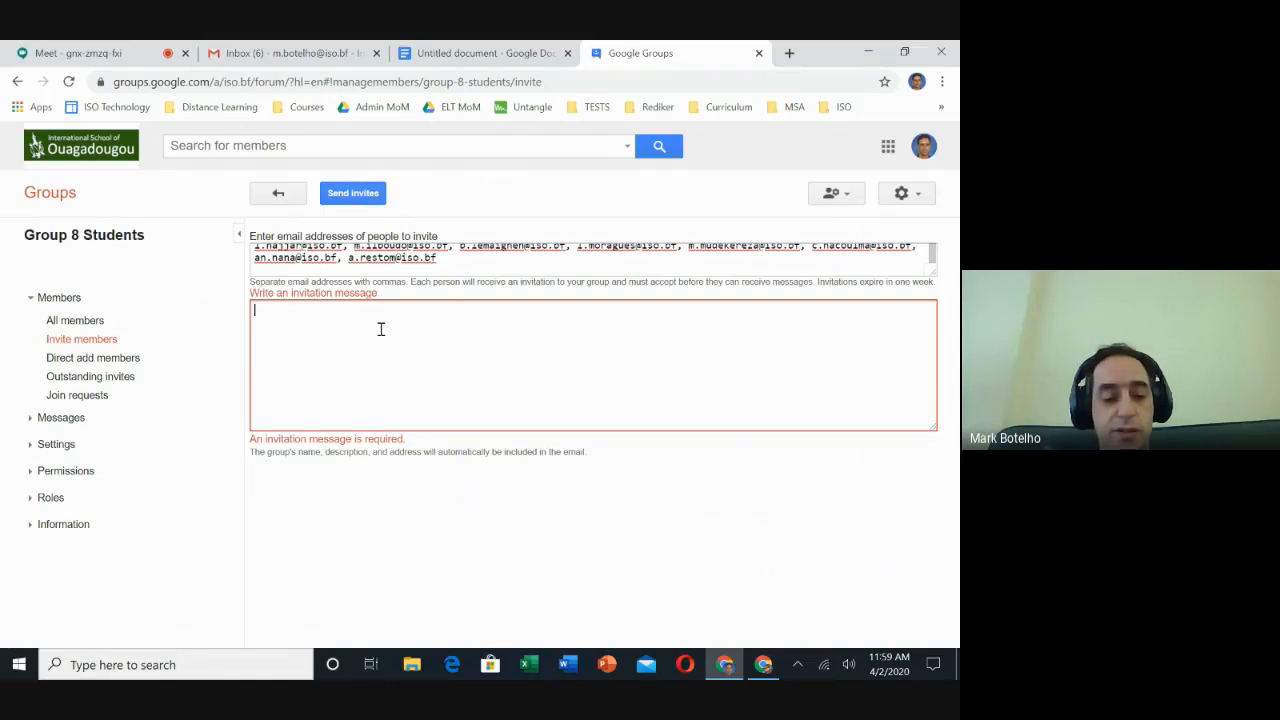
{"action": "type", "text": "P"}
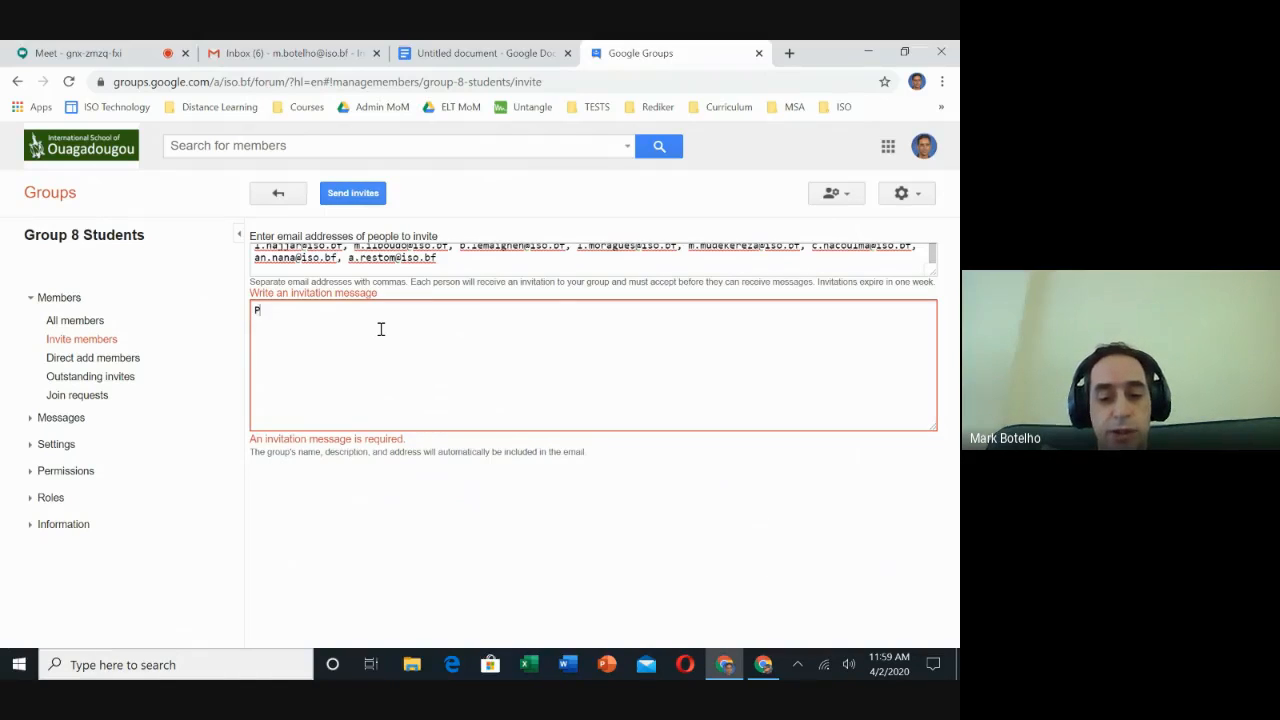
{"action": "type", "text": "lease join"}
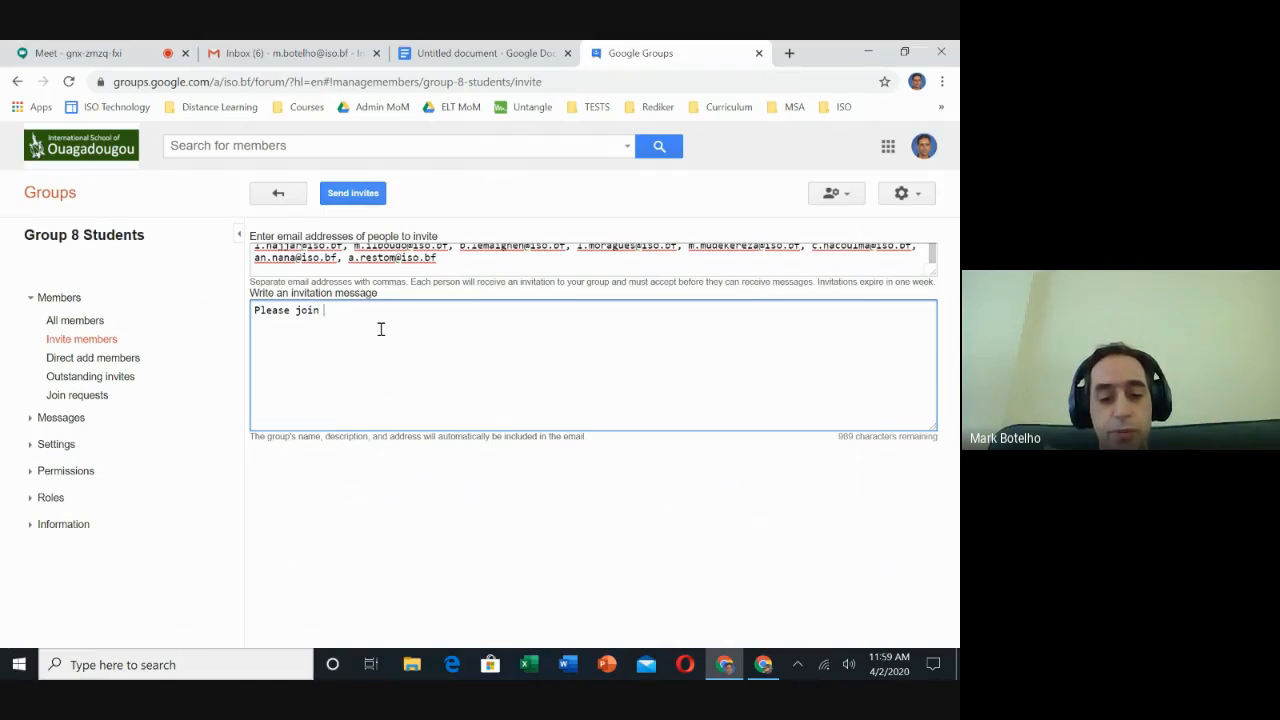
{"action": "type", "text": " my group."}
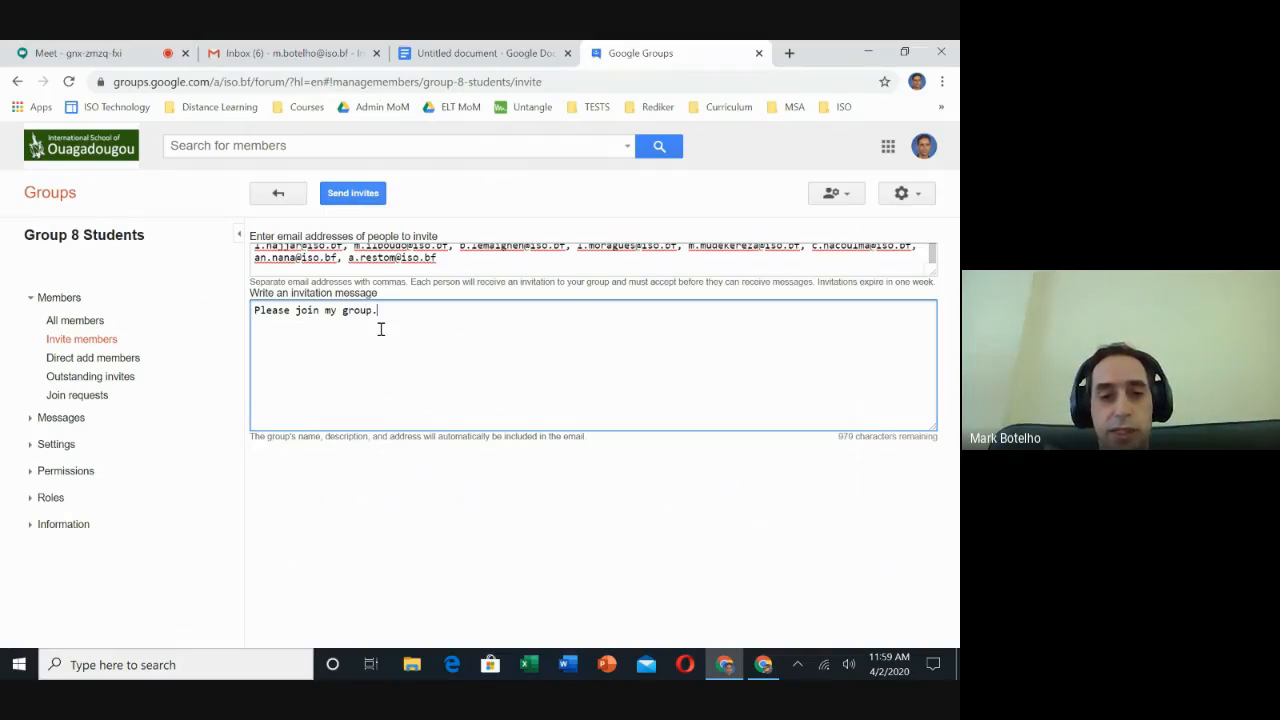
{"action": "left_click", "coordinate": [360, 194]}
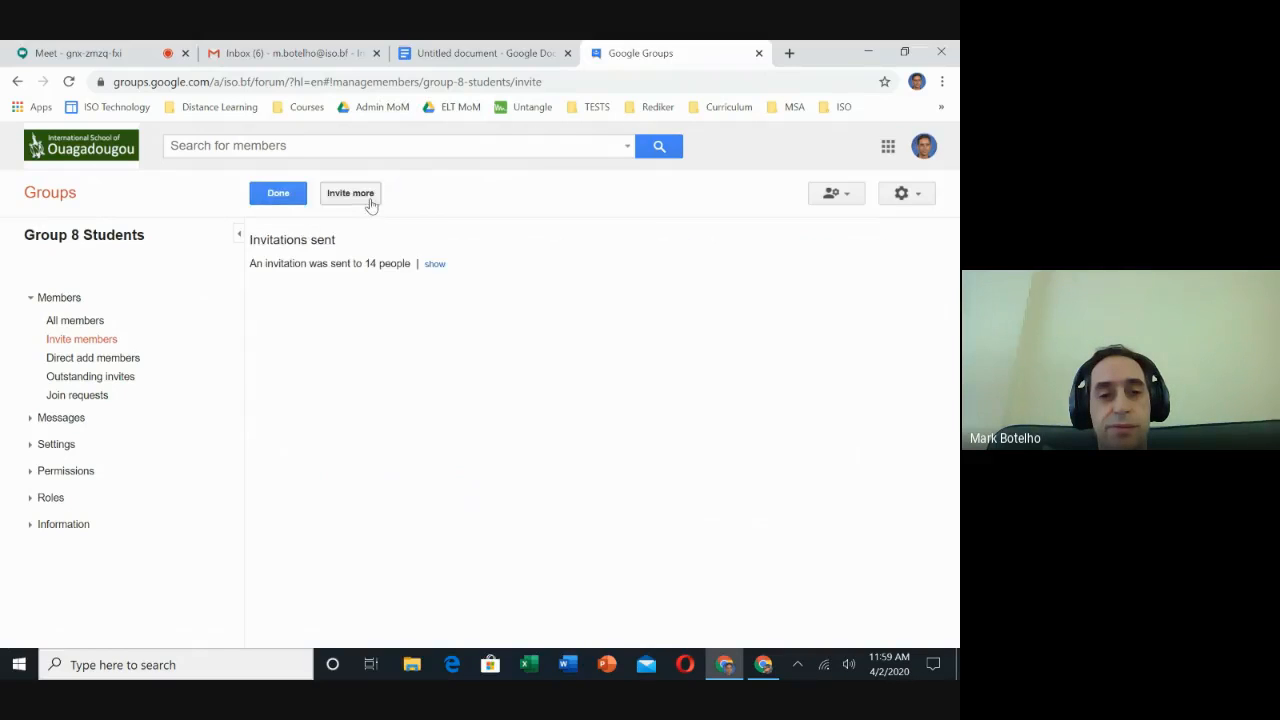
{"action": "left_click", "coordinate": [278, 193]}
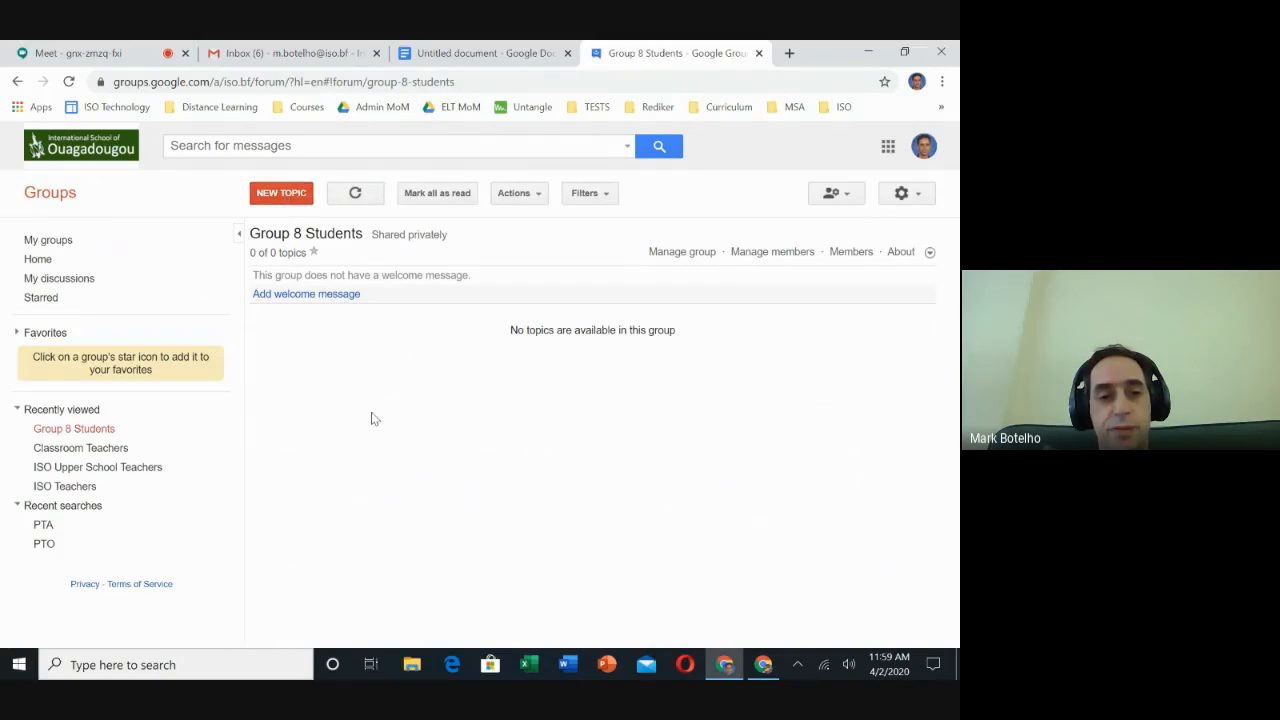
- Reload My groups and open Manage group for Group 8 Students
{"action": "left_click", "coordinate": [42, 241]}
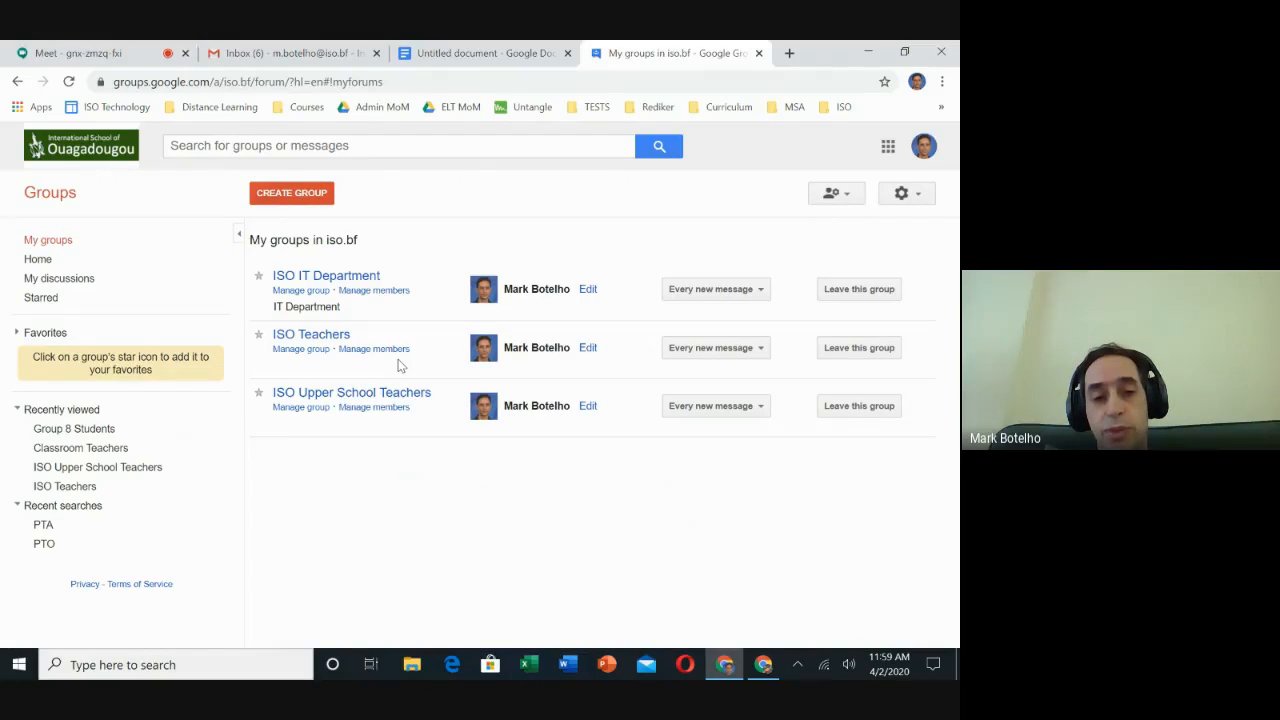
{"action": "left_click", "coordinate": [68, 80]}
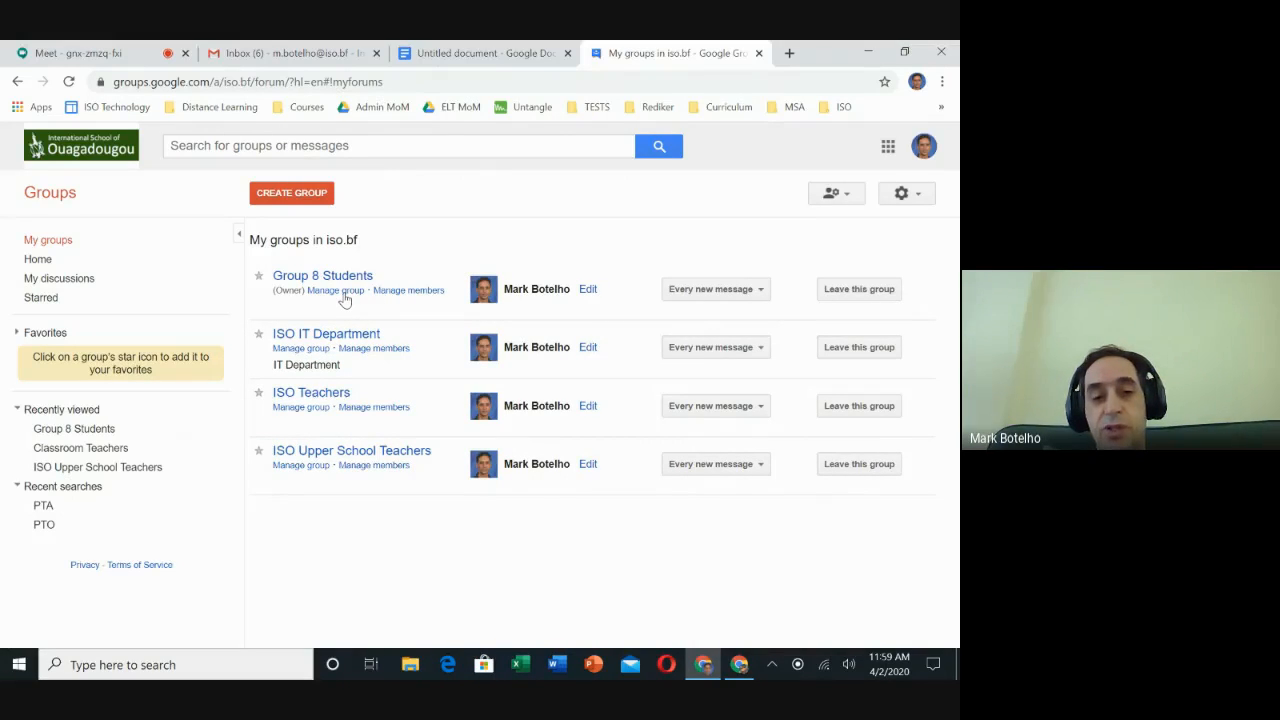
{"action": "left_click", "coordinate": [343, 294]}
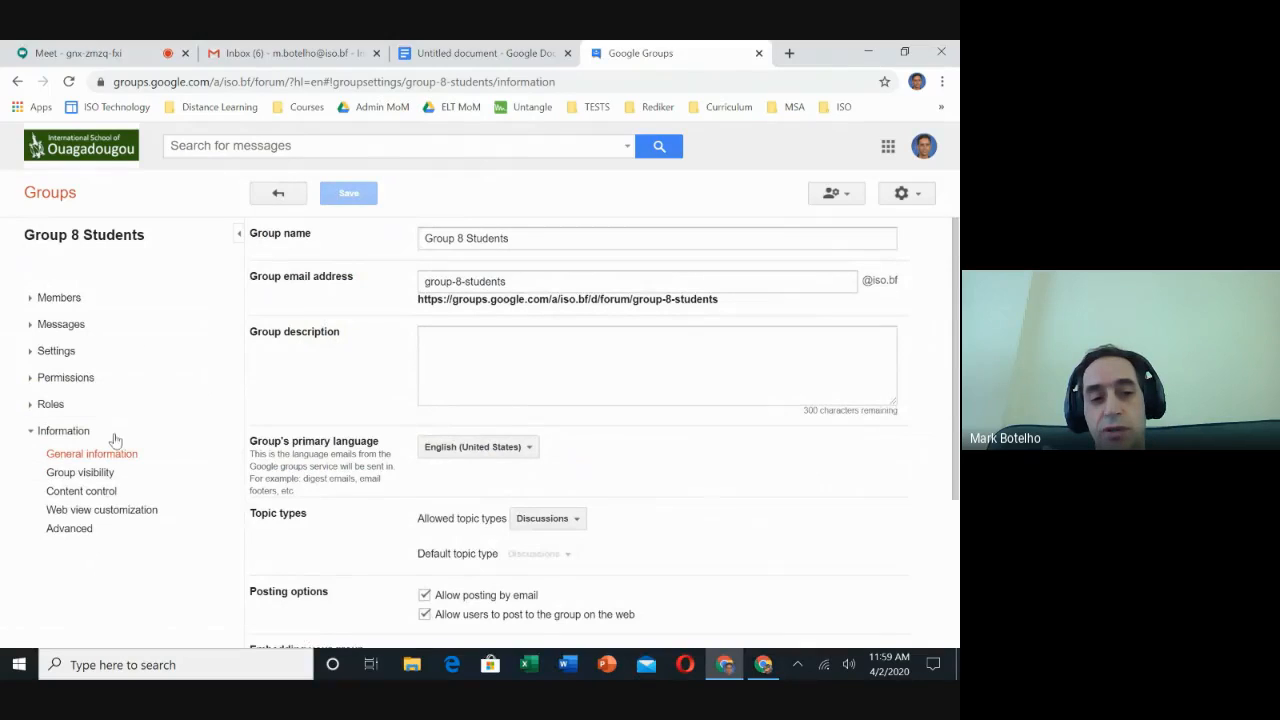
- Review the General information and Advanced settings, then return to the Group 8 Students topics page
{"action": "scroll", "coordinate": [651, 463], "scroll_direction": "down", "scroll_amount": 3}
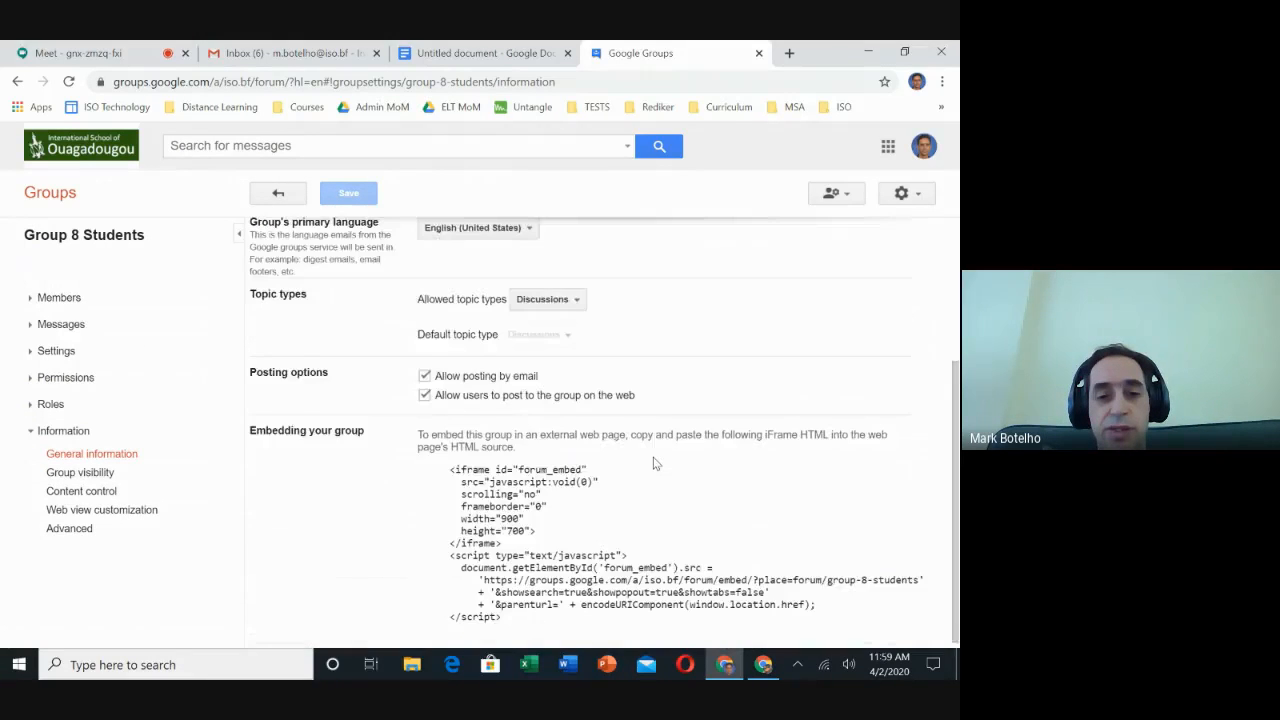
{"action": "scroll", "coordinate": [655, 463], "scroll_direction": "up", "scroll_amount": 2}
{"action": "scroll", "coordinate": [655, 463], "scroll_direction": "up", "scroll_amount": 1}
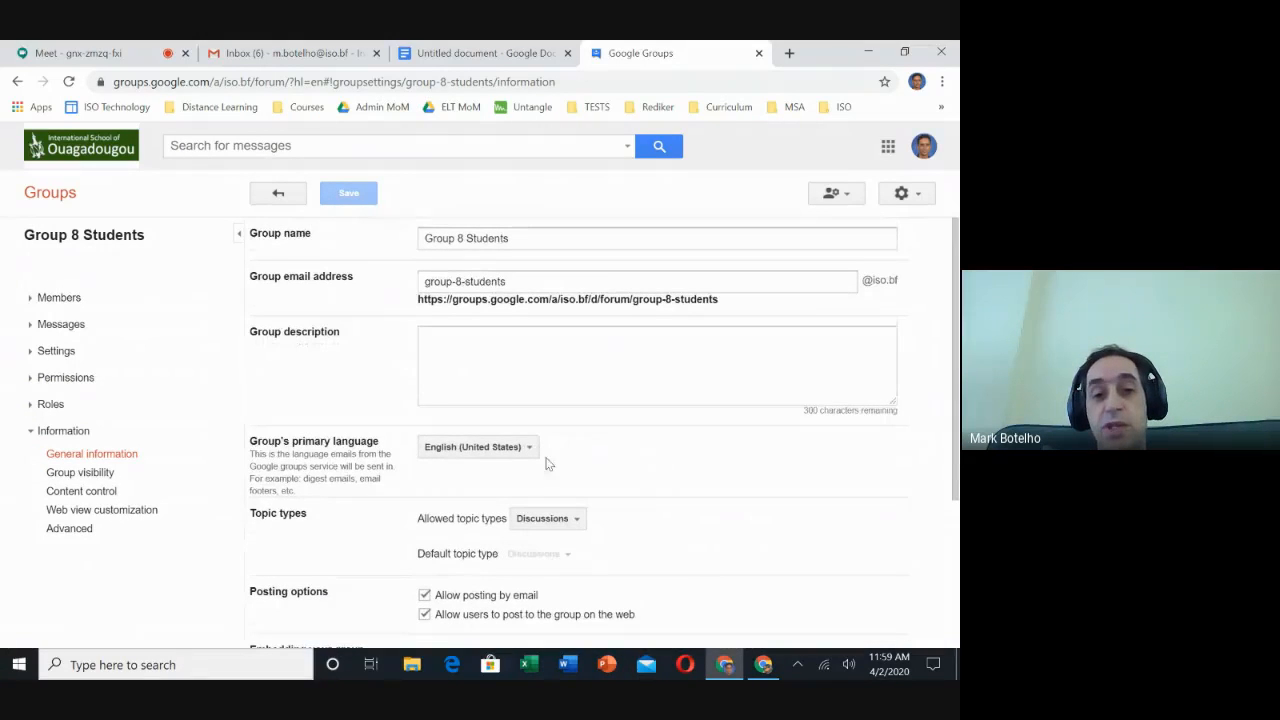
{"action": "left_click", "coordinate": [72, 529]}
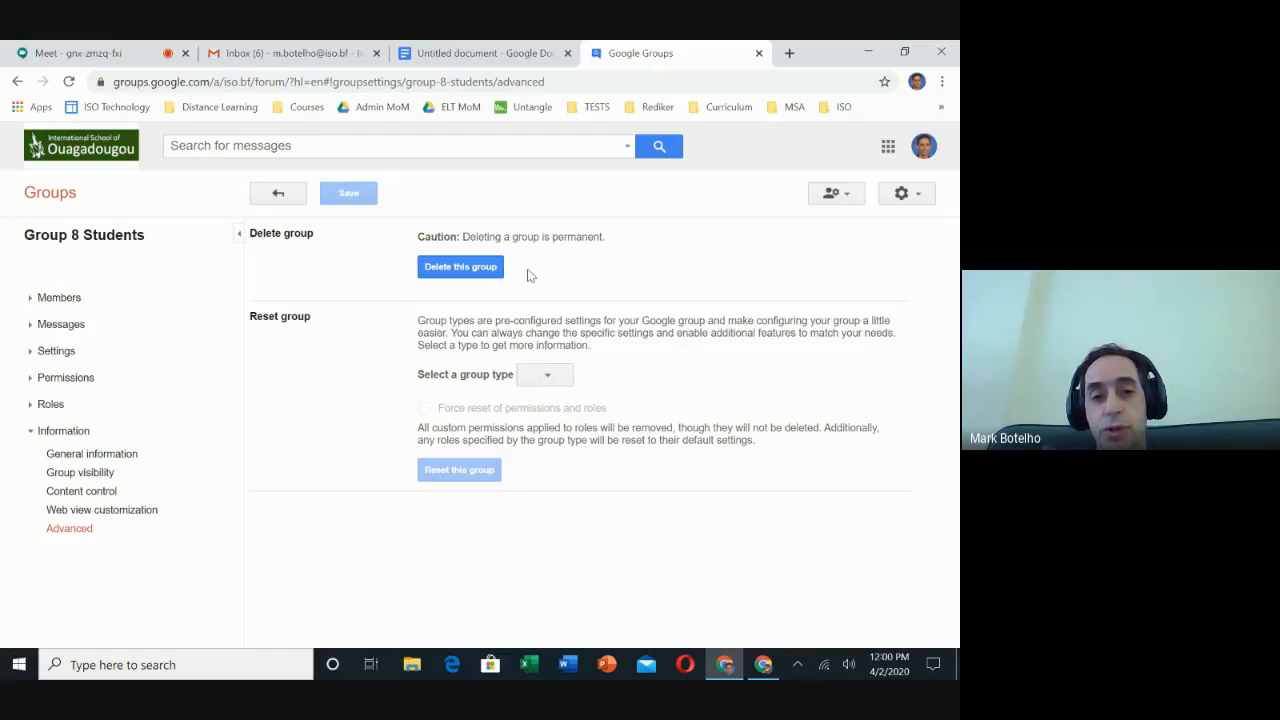
{"action": "left_click", "coordinate": [276, 193]}
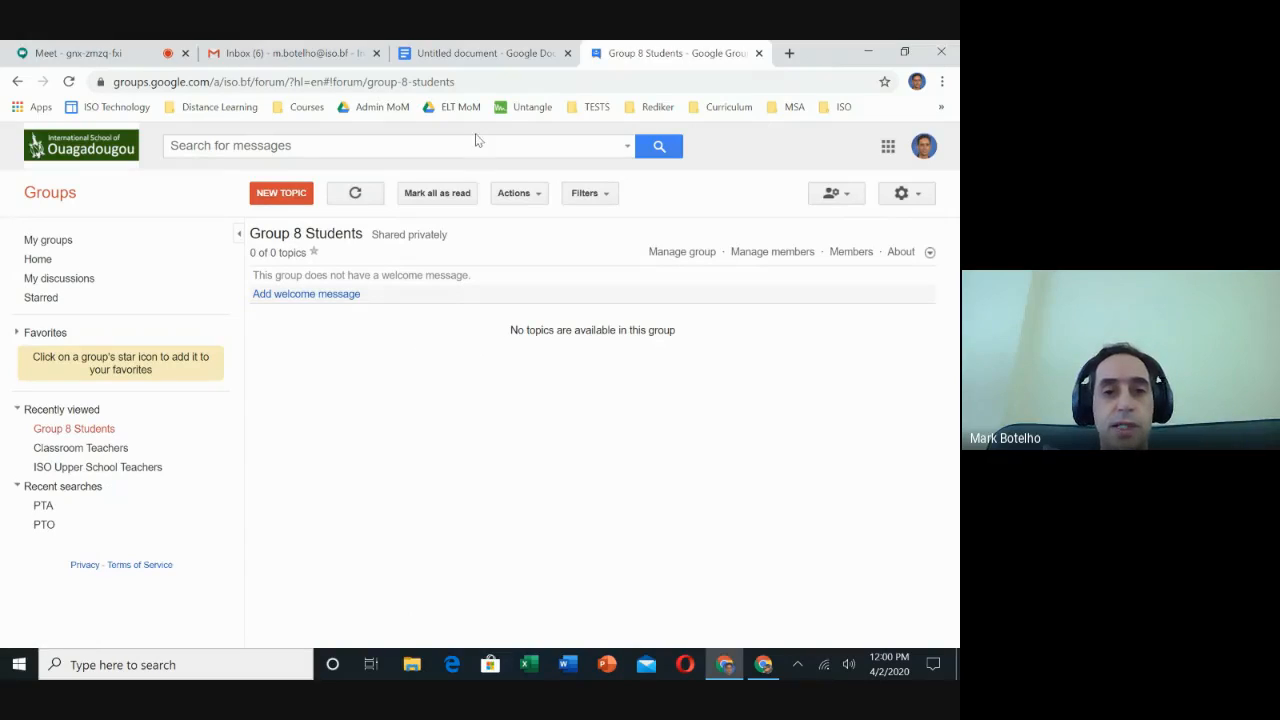
- Compose a new Gmail message and pick Group 8 Students from the 'group' suggestions in To
{"action": "left_click", "coordinate": [309, 50]}
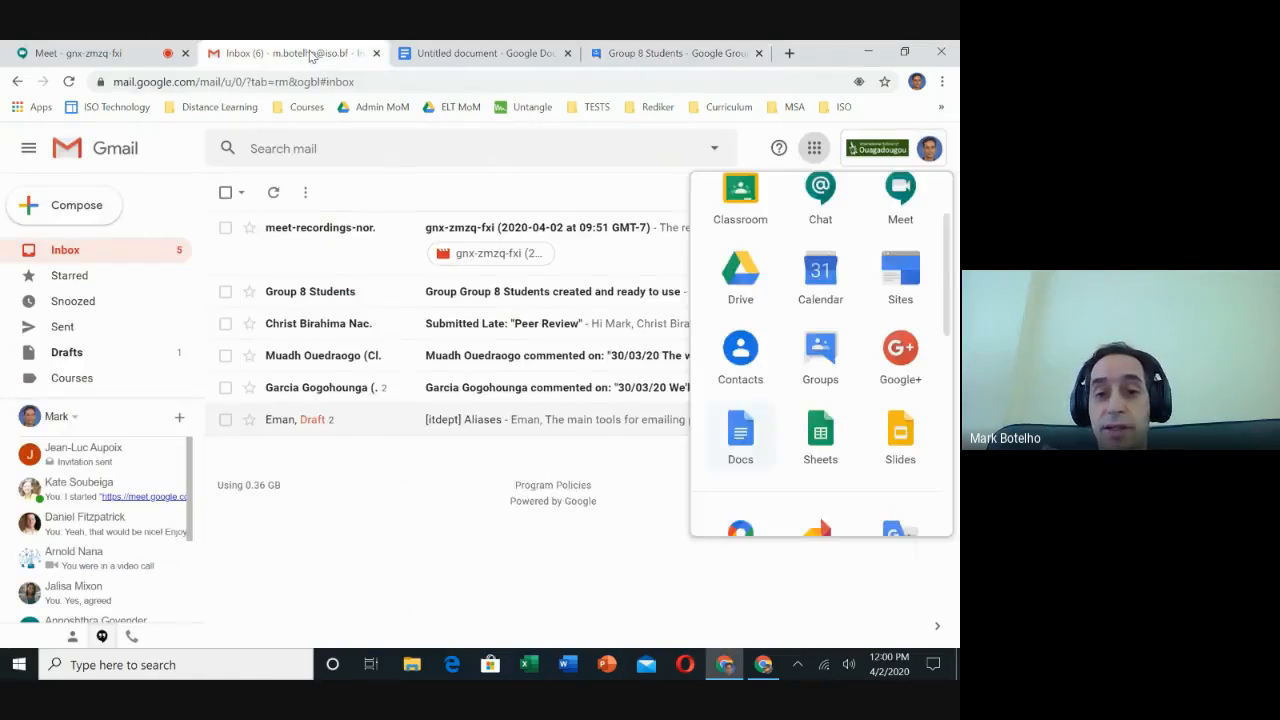
{"action": "left_click", "coordinate": [84, 210]}
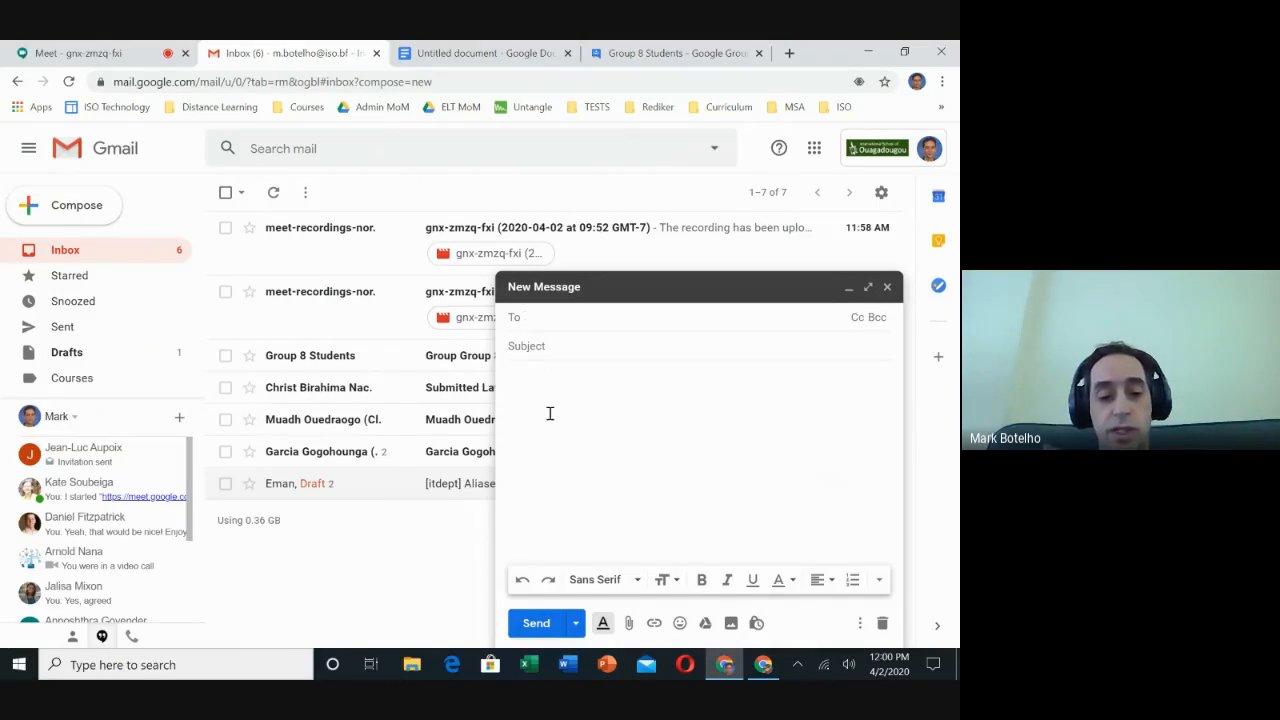
{"action": "type", "text": "group"}
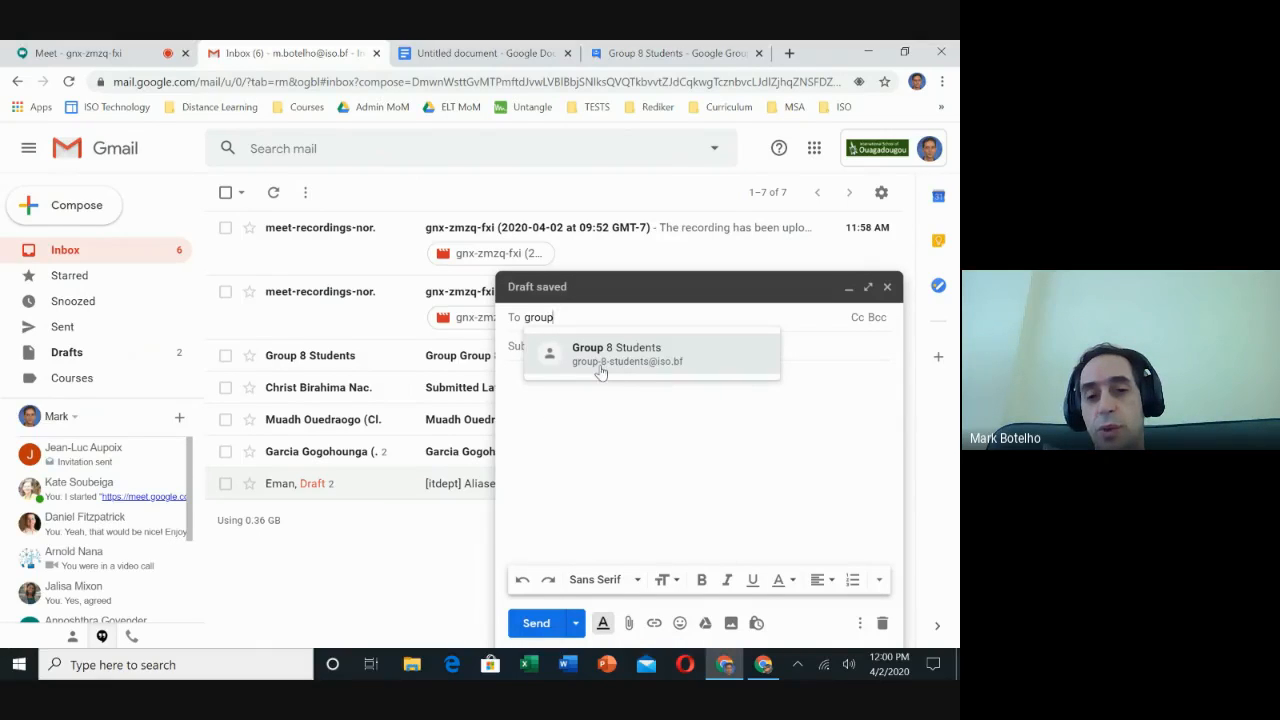
{"action": "mouse_move", "coordinate": [607, 375]}
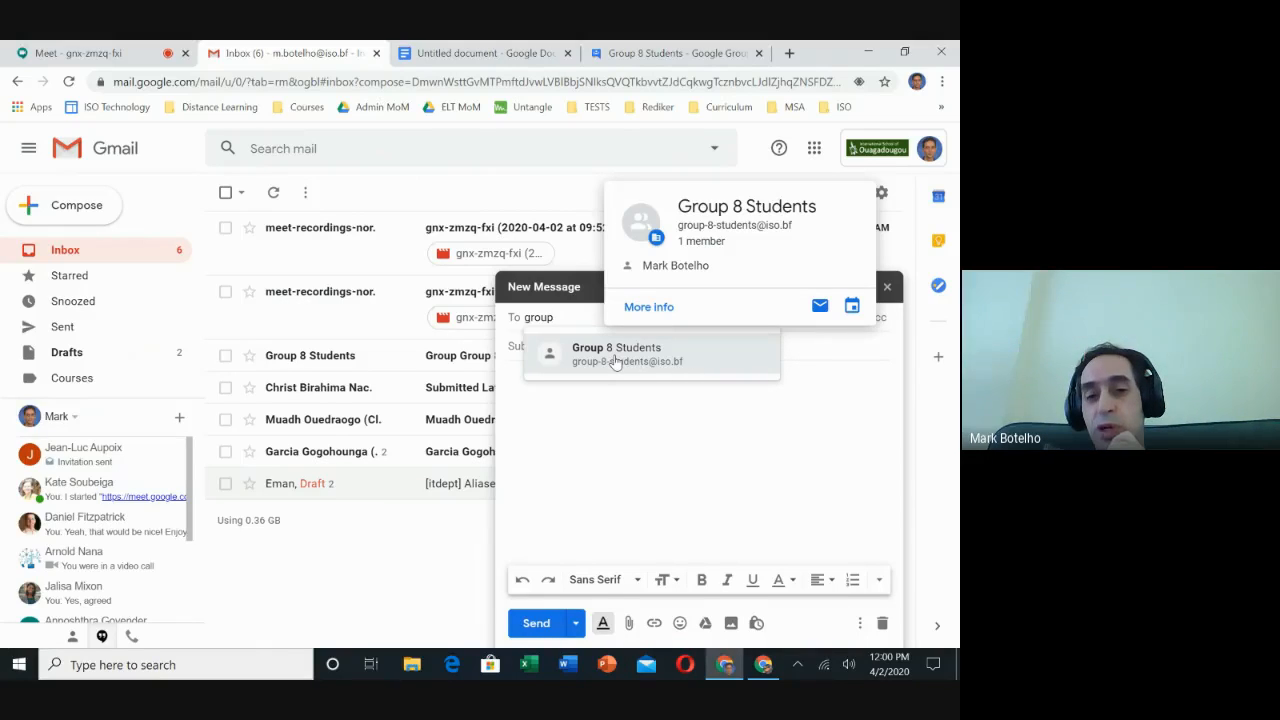
{"action": "left_click", "coordinate": [616, 360]}
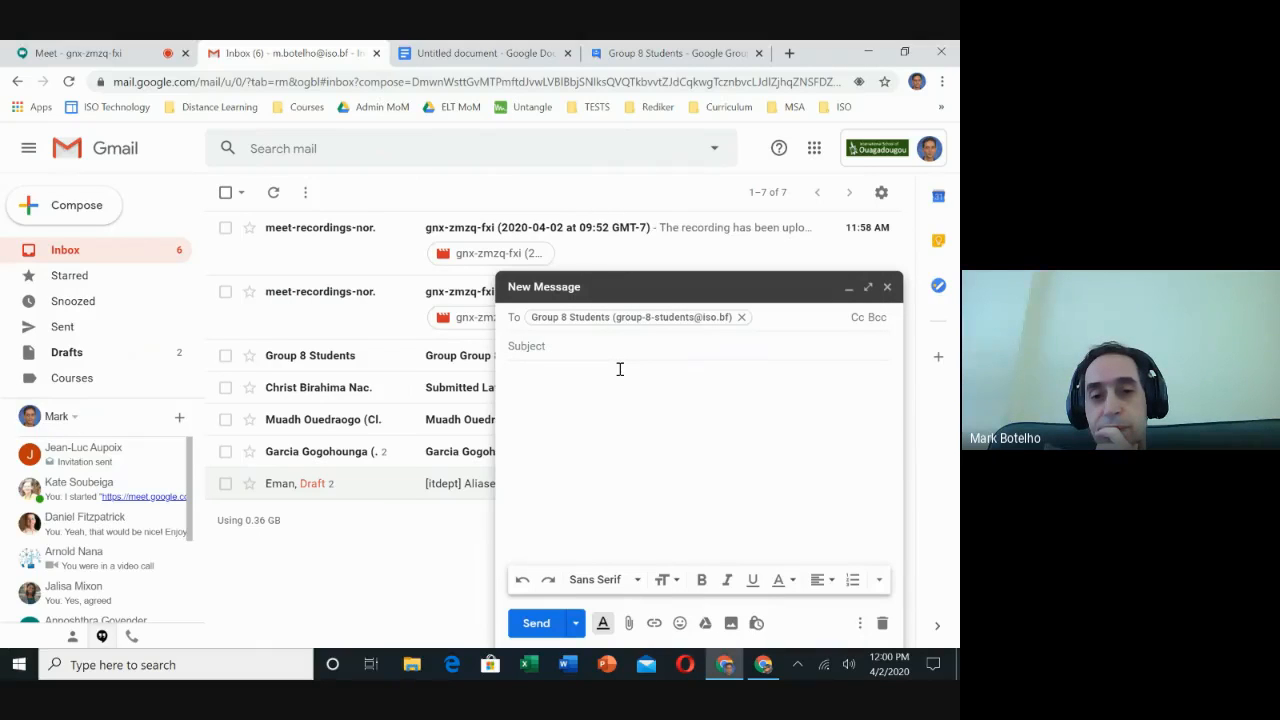
- Send the email with corrected subject 'Test Message Please Disregard', then return to the Meet presentation tab
{"action": "left_click", "coordinate": [602, 346]}
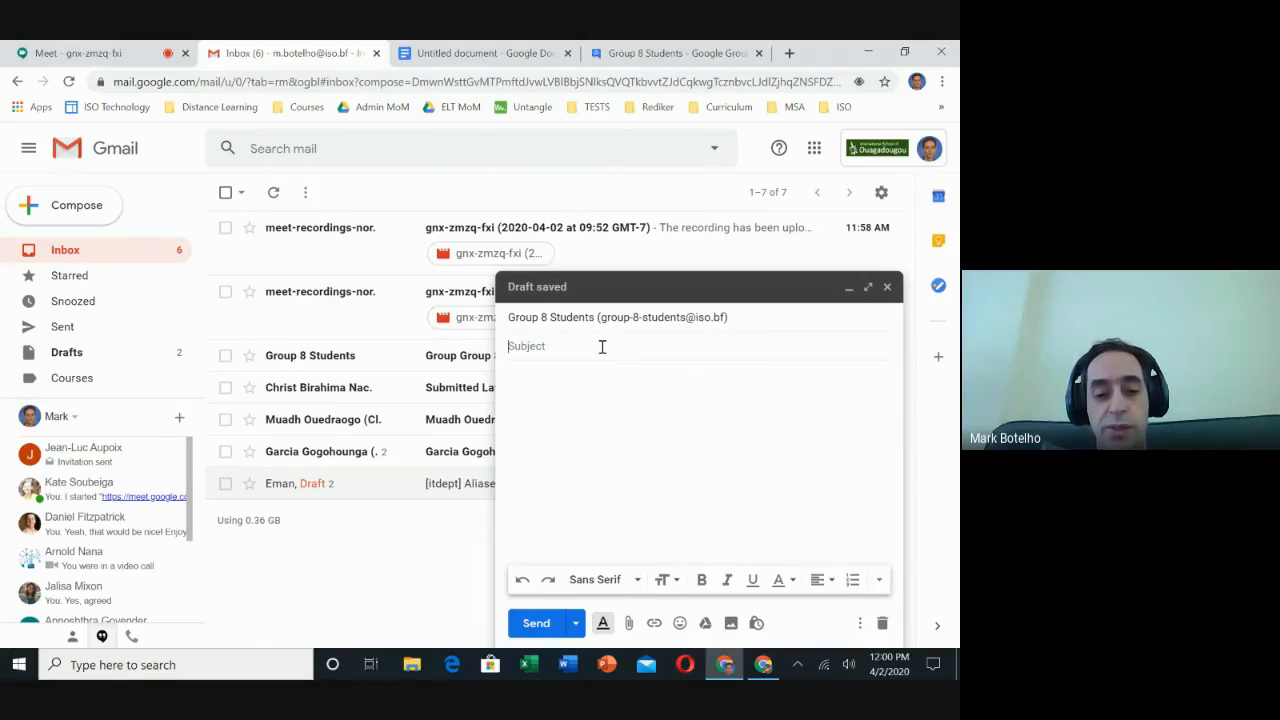
{"action": "type", "text": "Test"}
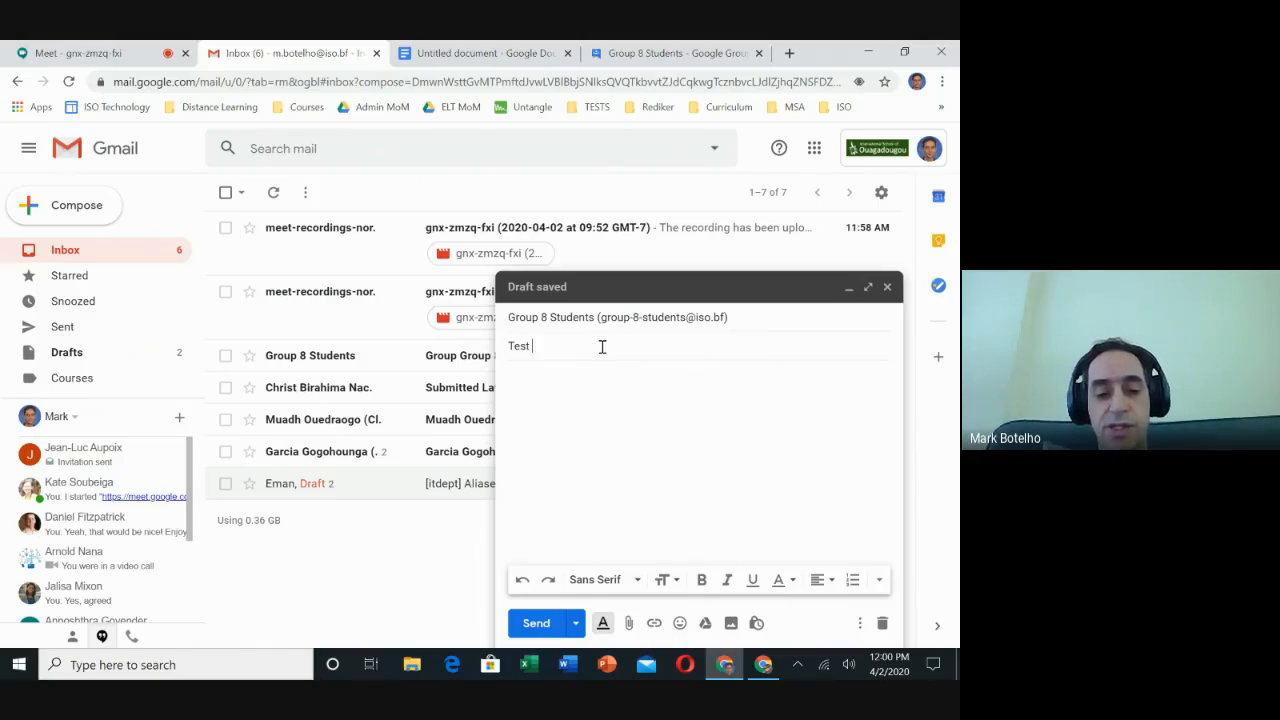
{"action": "type", "text": " Message"}
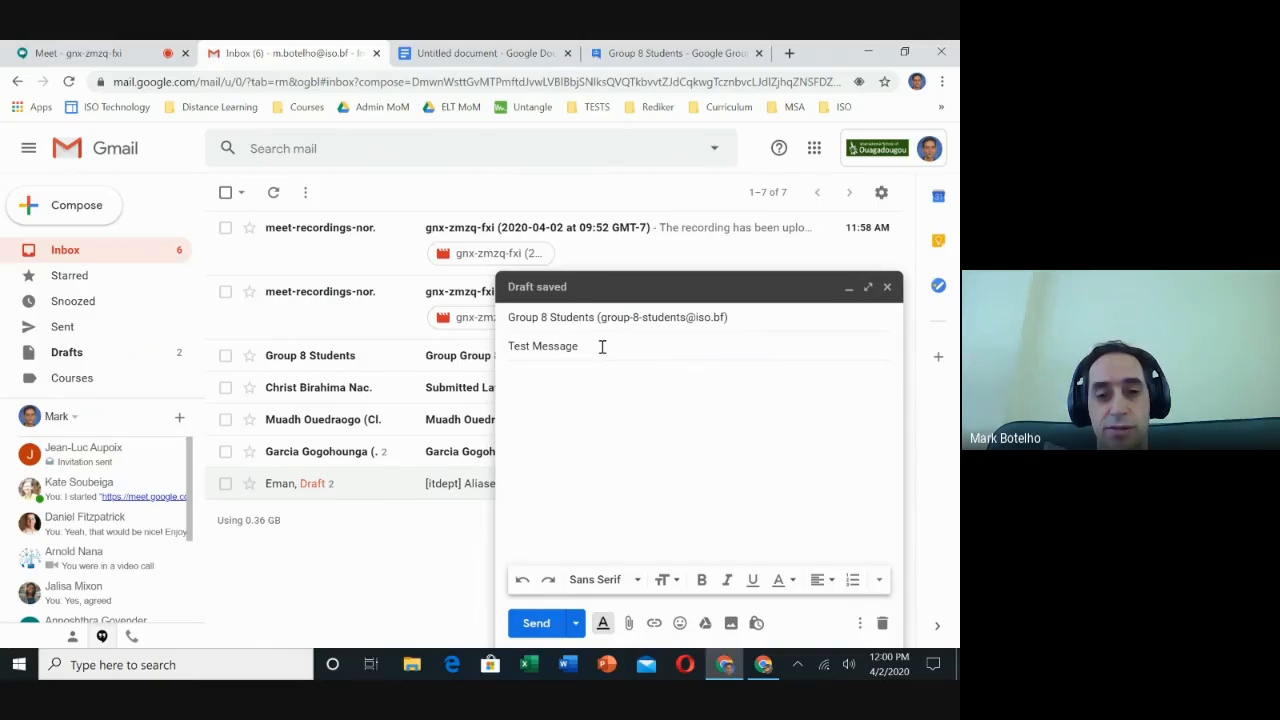
{"action": "type", "text": " Please"}
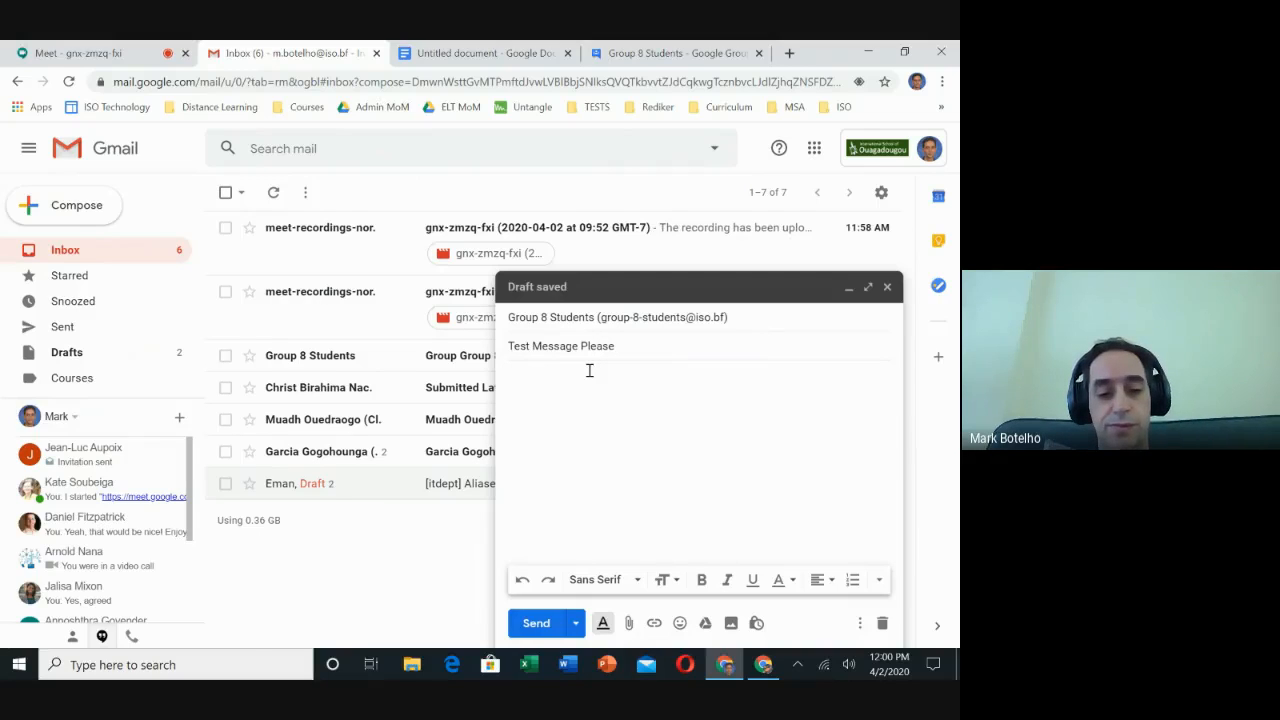
{"action": "type", "text": " Dsregard"}
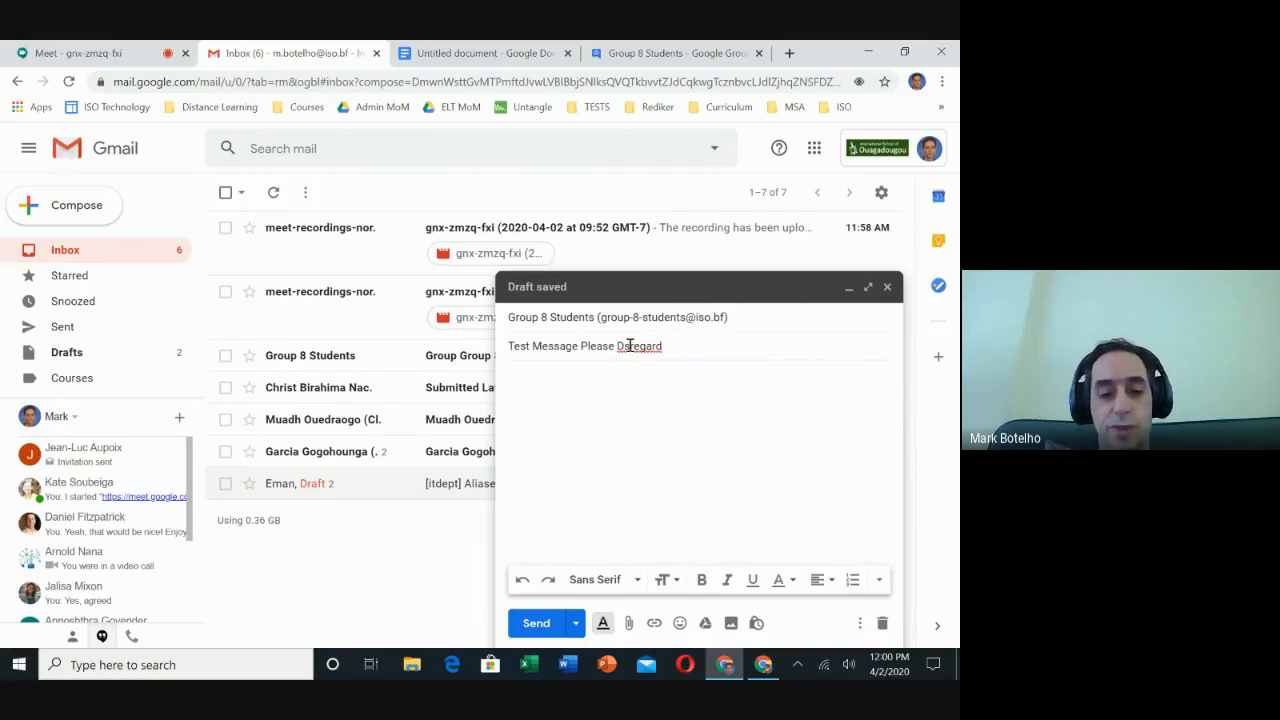
{"action": "left_click", "coordinate": [629, 345]}
{"action": "type", "text": "i"}
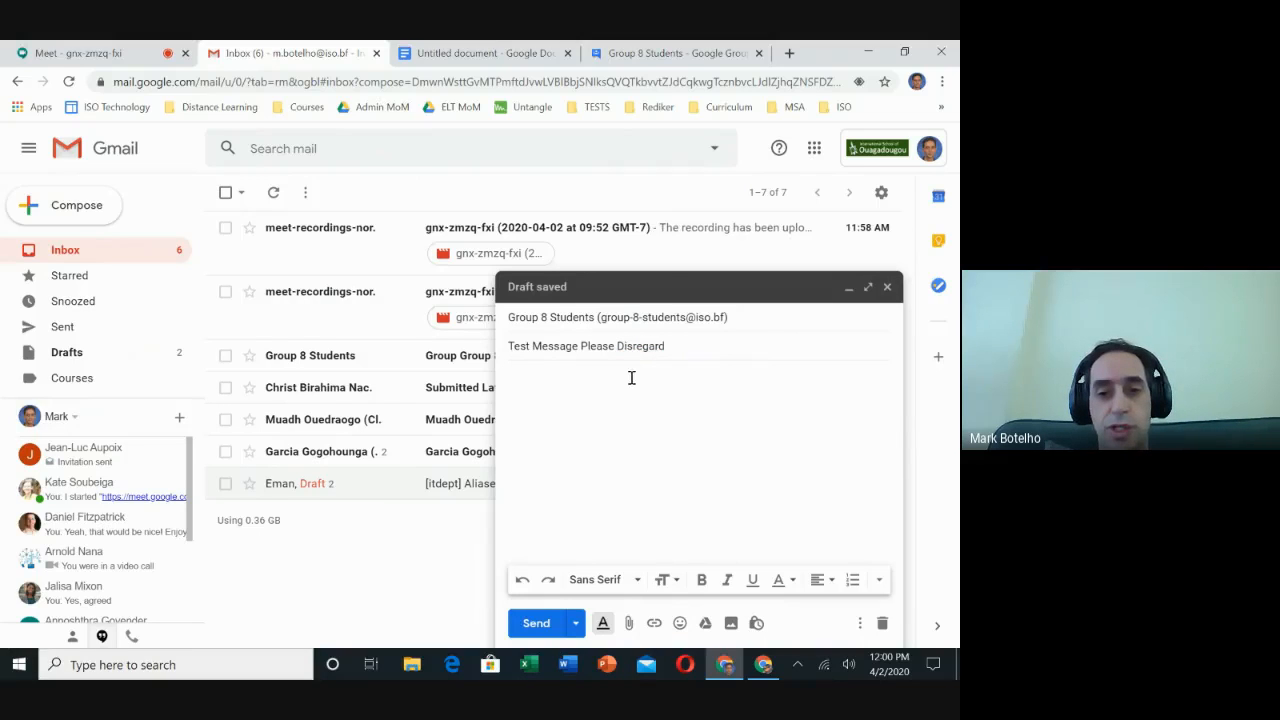
{"action": "left_click", "coordinate": [540, 622]}
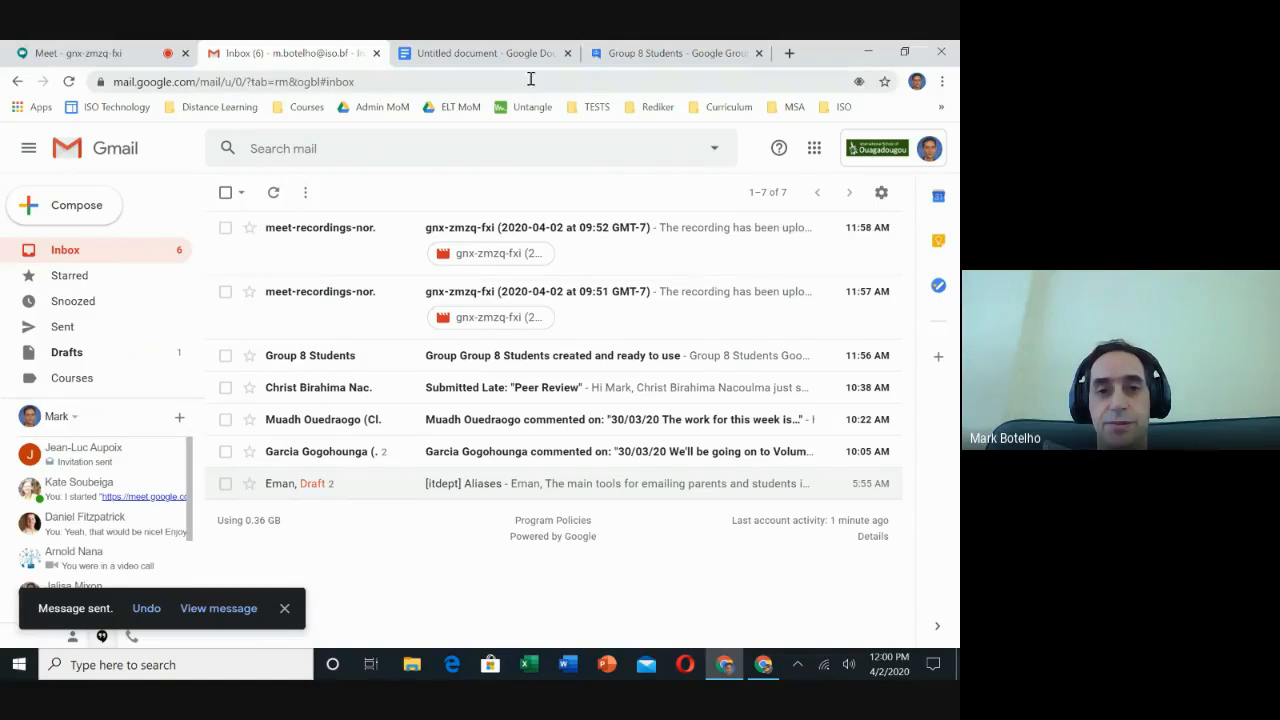
{"action": "left_click", "coordinate": [470, 53]}
{"action": "left_click", "coordinate": [133, 53]}
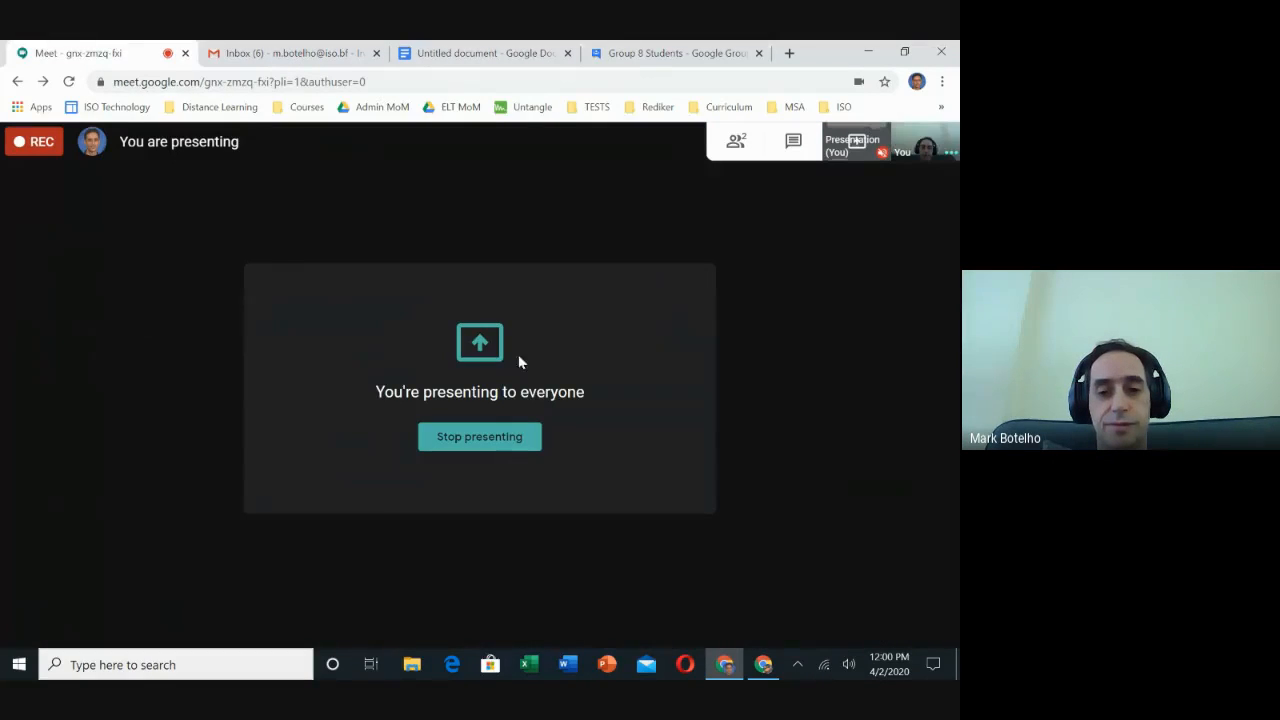